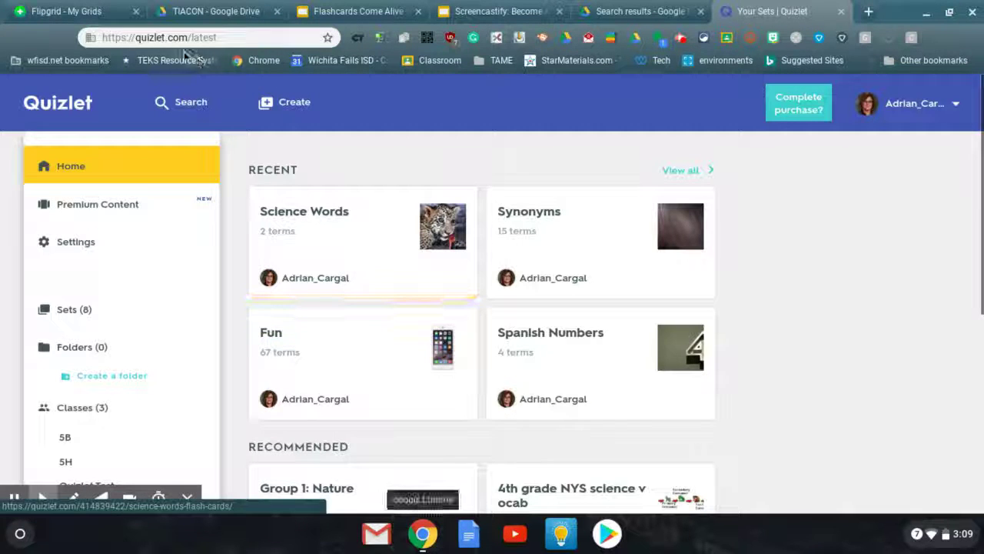
Search Quizlet for 'antonyms' and limit the results to study sets
click(178, 106)
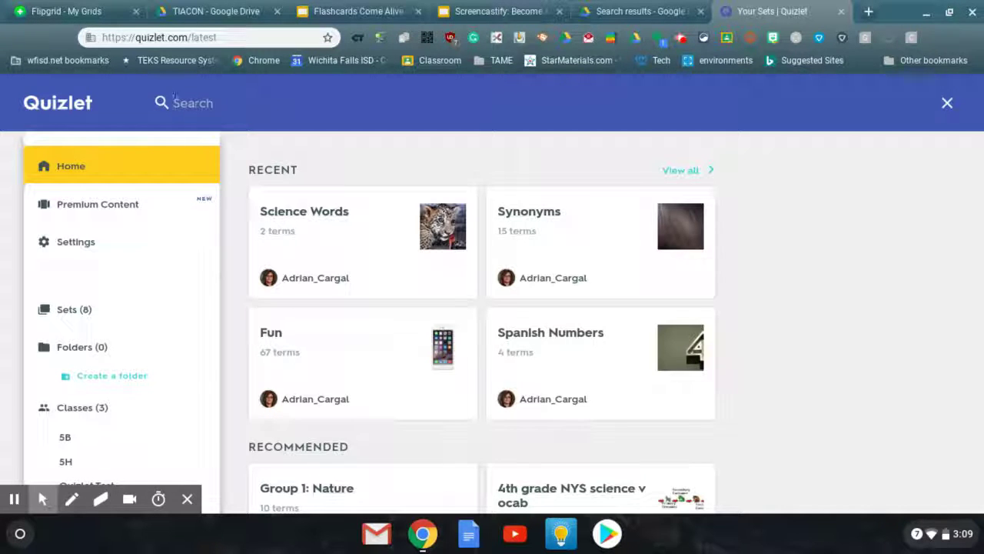
text(antonyms)
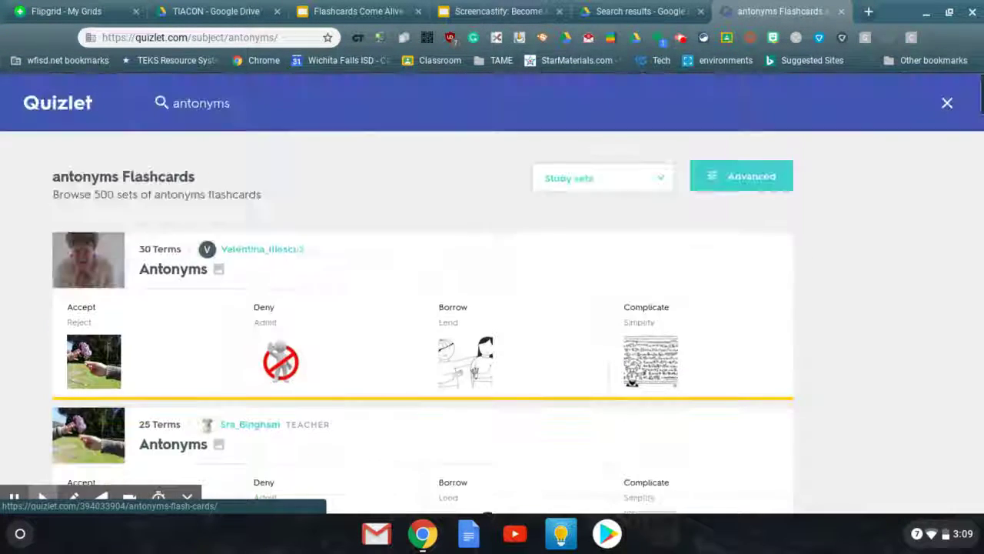
click(607, 180)
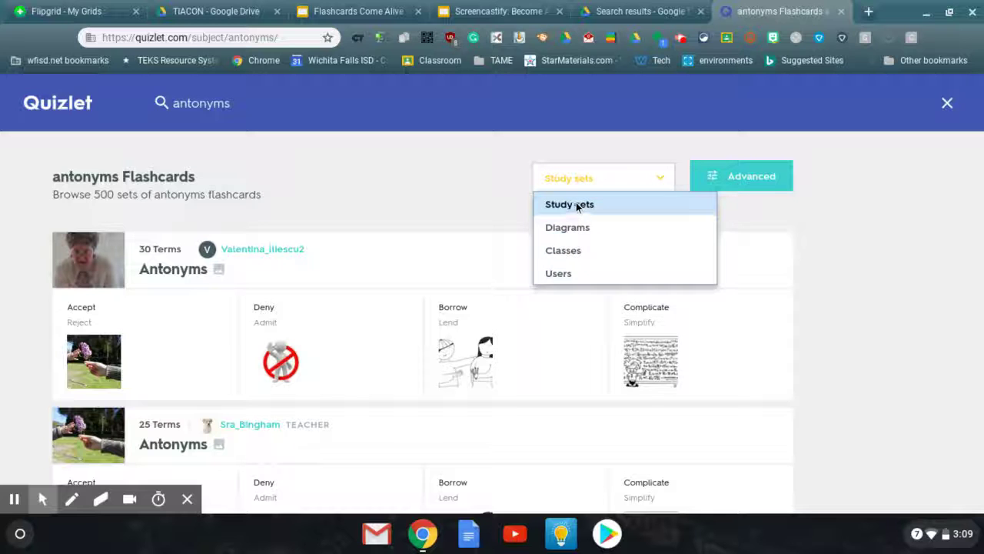
click(576, 202)
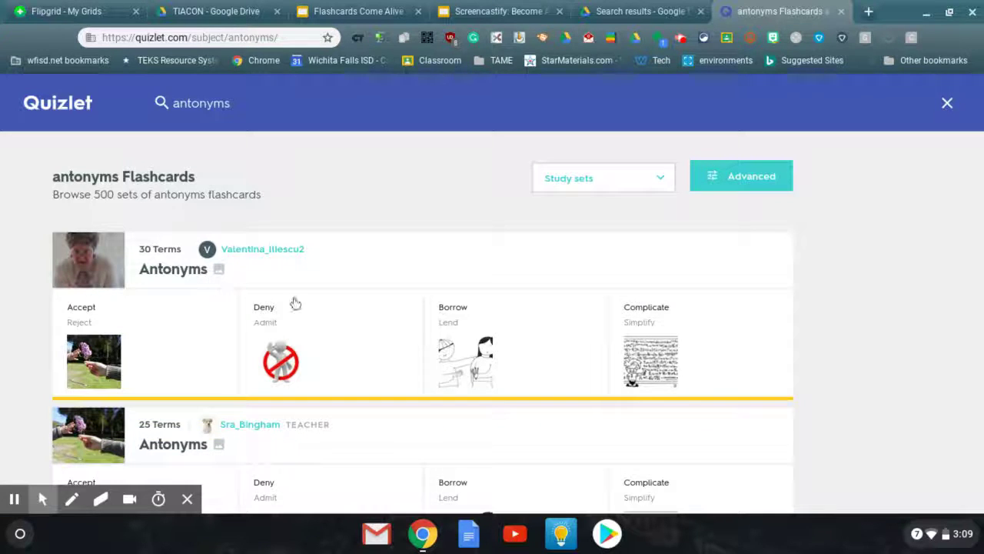
Open the first 30-term Antonyms result and scroll through its word pairs and pictures
click(380, 259)
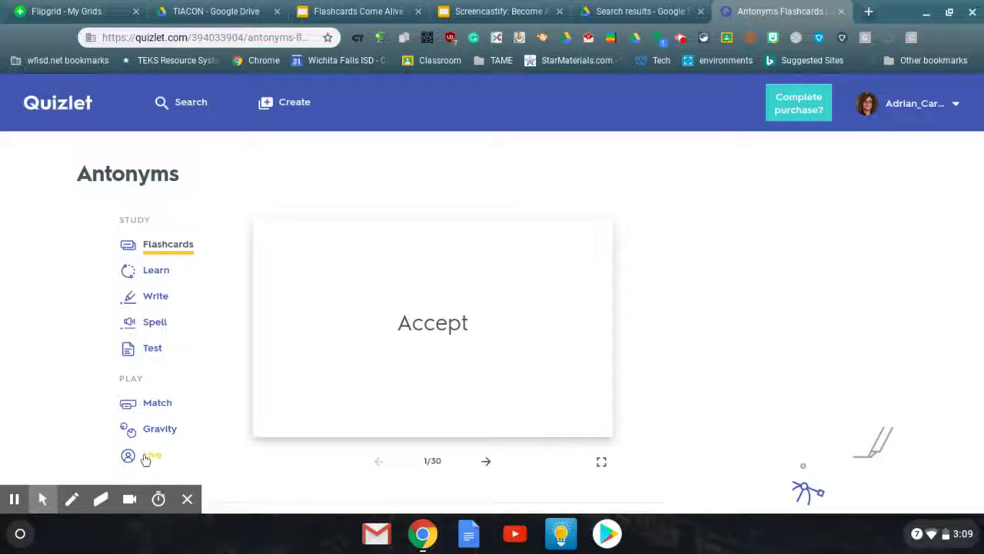
scroll(236, 395, down, 15)
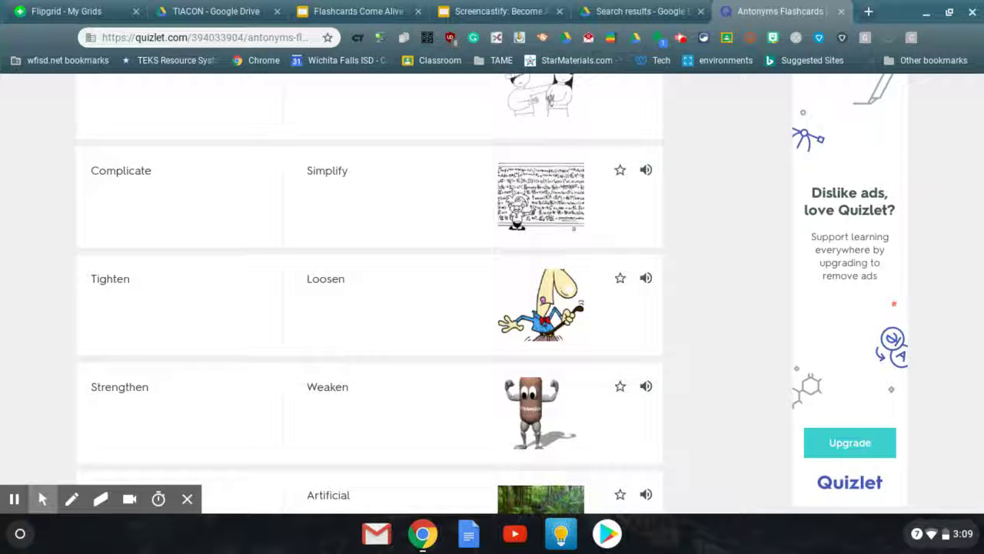
scroll(369, 292, up, 8)
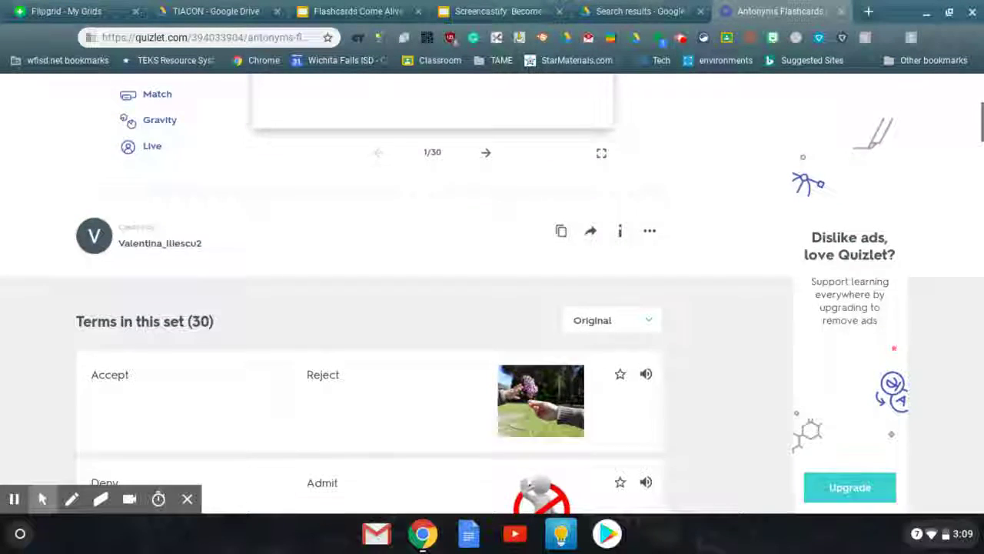
scroll(492, 299, up, 1)
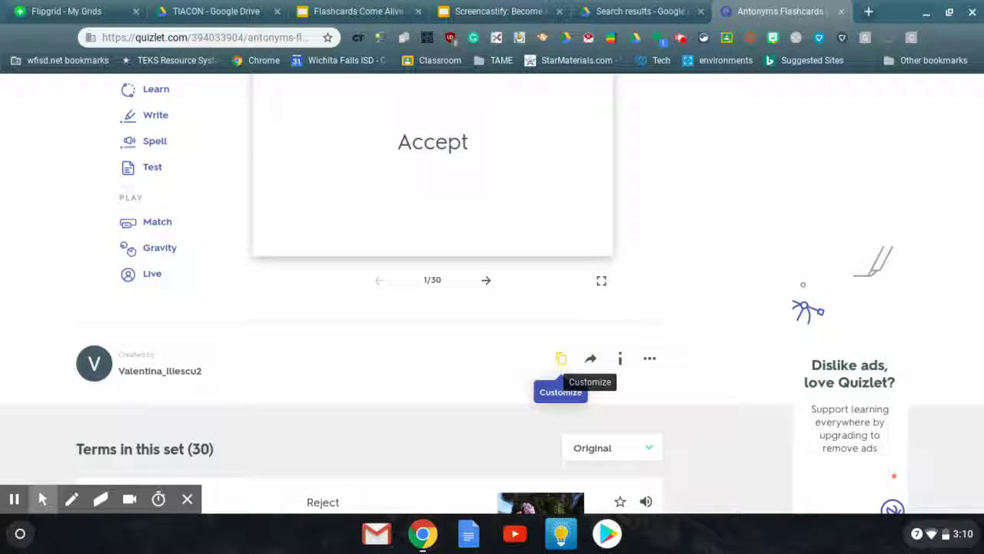
Make an editable copy of the Antonyms set and scroll down to card 12
click(562, 361)
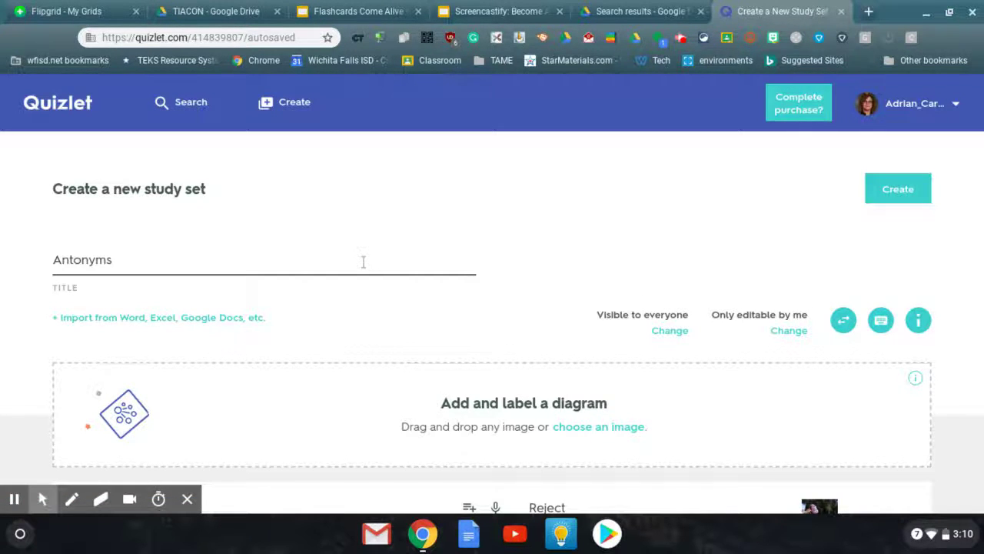
scroll(363, 261, down, 4)
scroll(363, 261, down, 9)
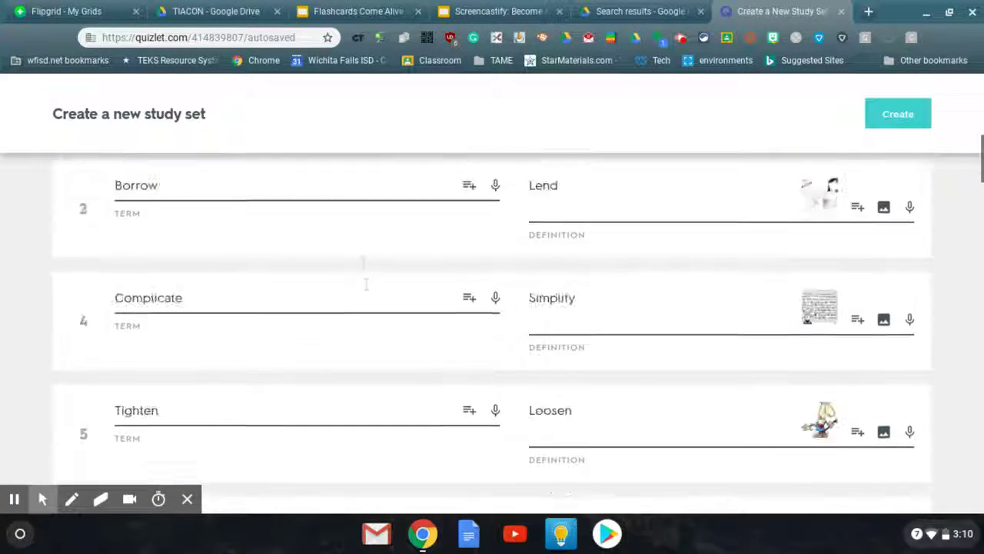
scroll(362, 261, down, 7)
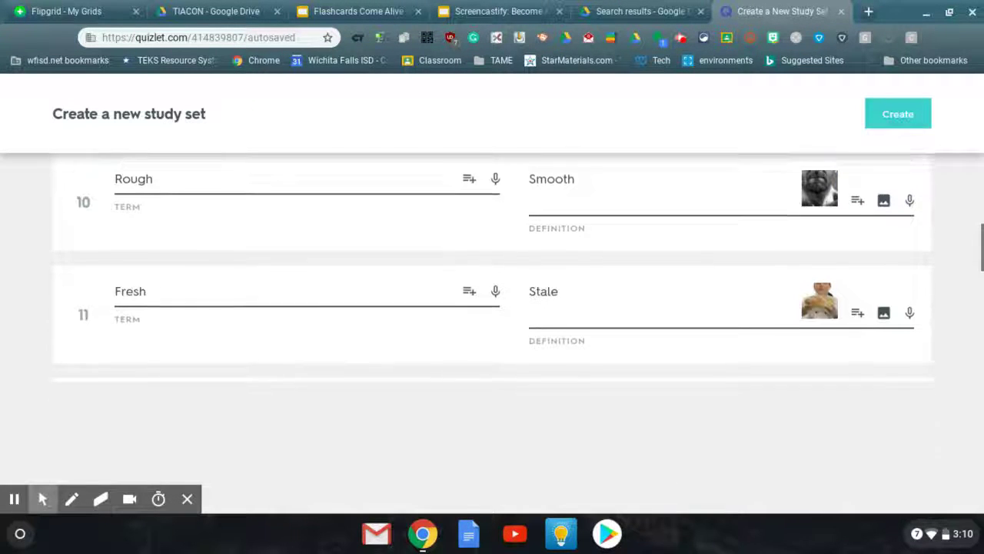
scroll(363, 261, down, 1)
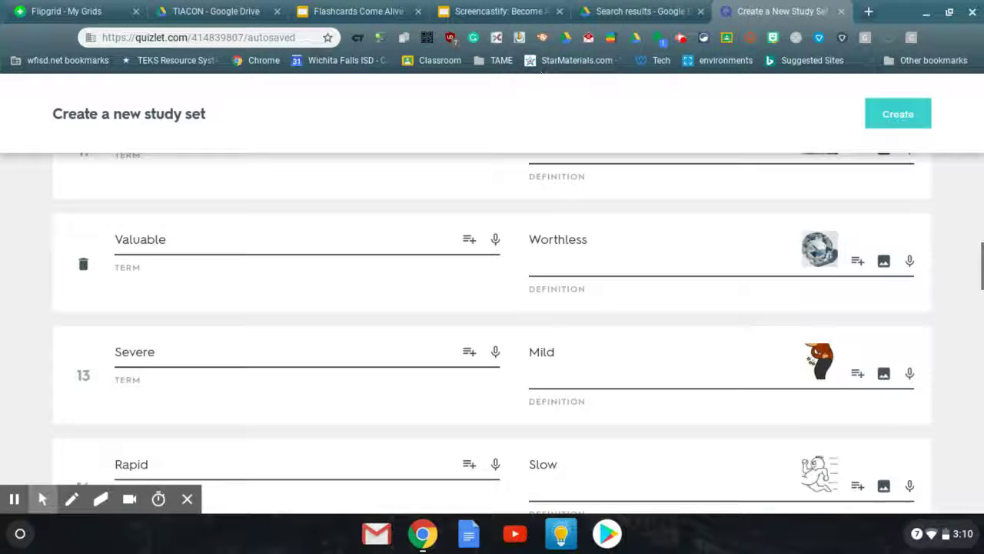
Give the Valuable card the gold coins picture and create the copied set
click(884, 263)
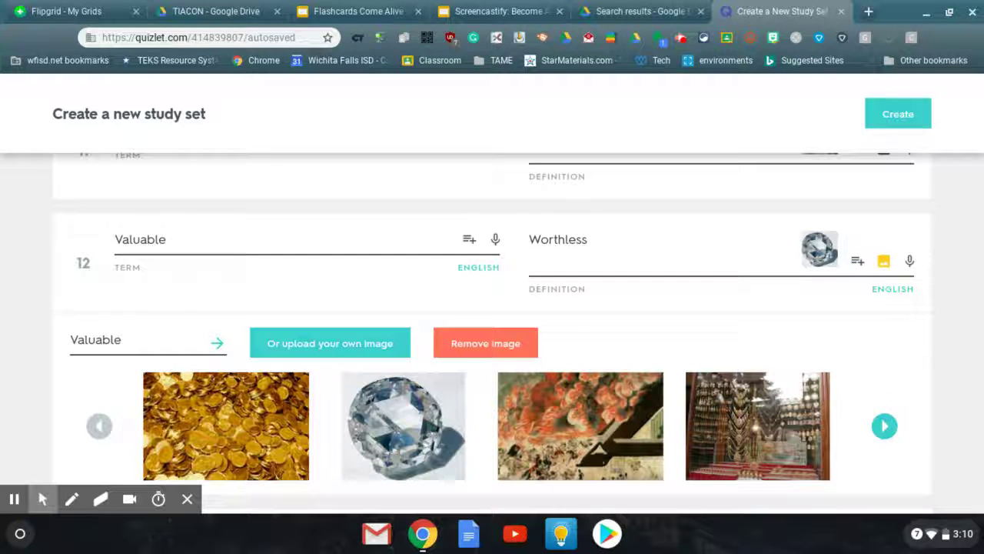
click(423, 461)
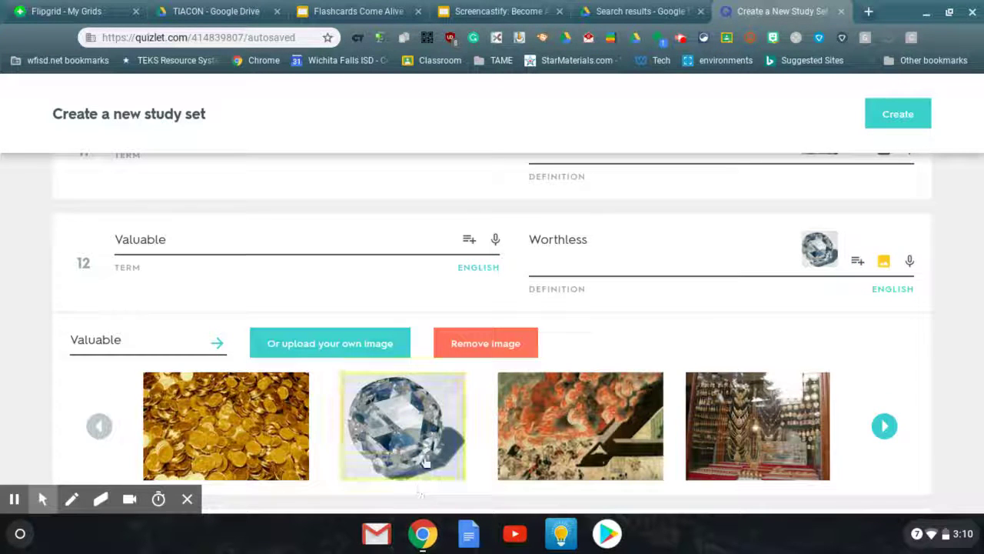
click(241, 453)
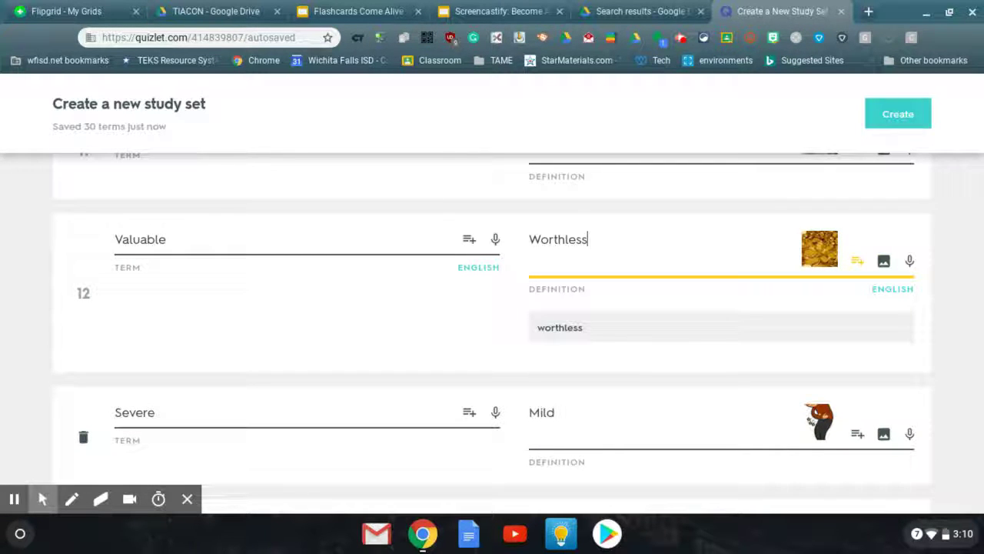
click(918, 125)
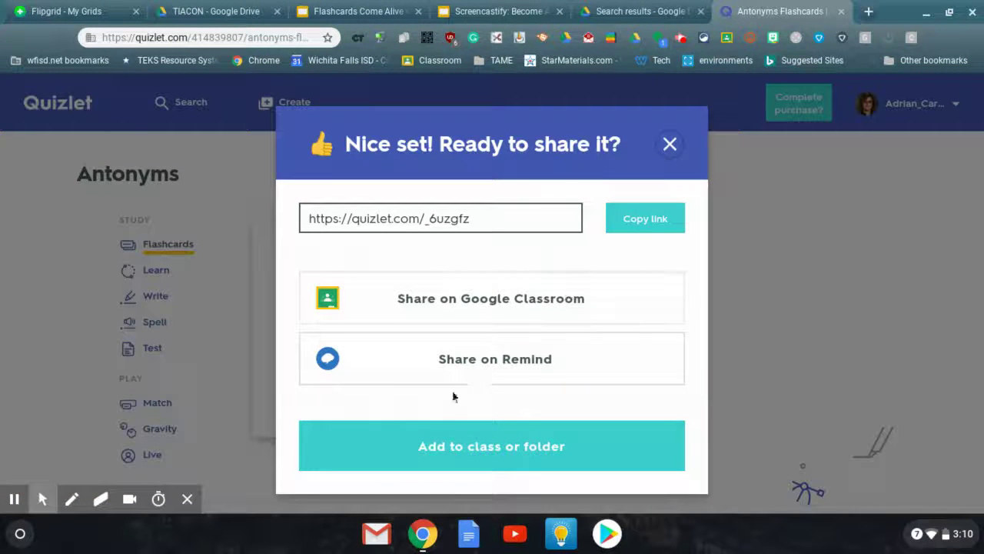
Add the copied Antonyms set to class 5B and close the dialog
click(445, 449)
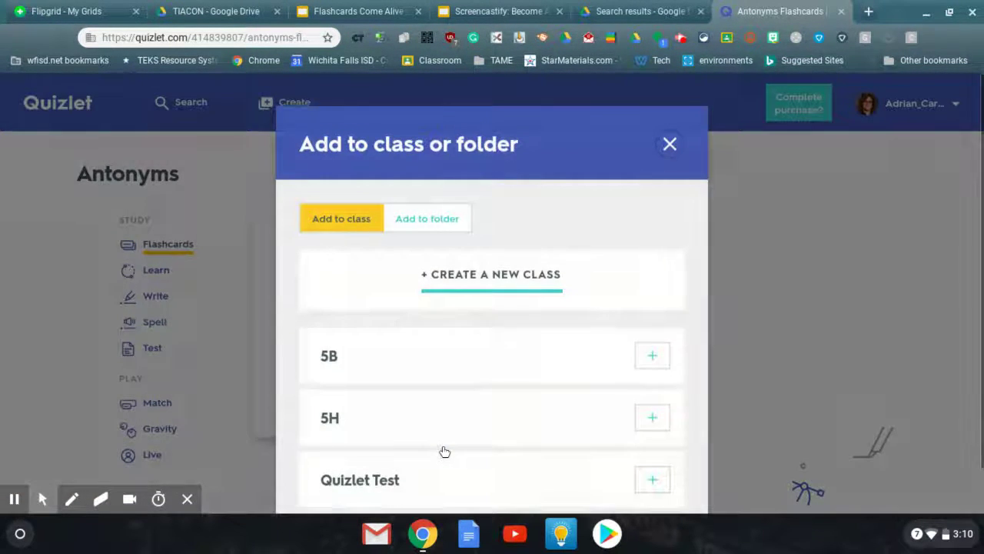
click(665, 361)
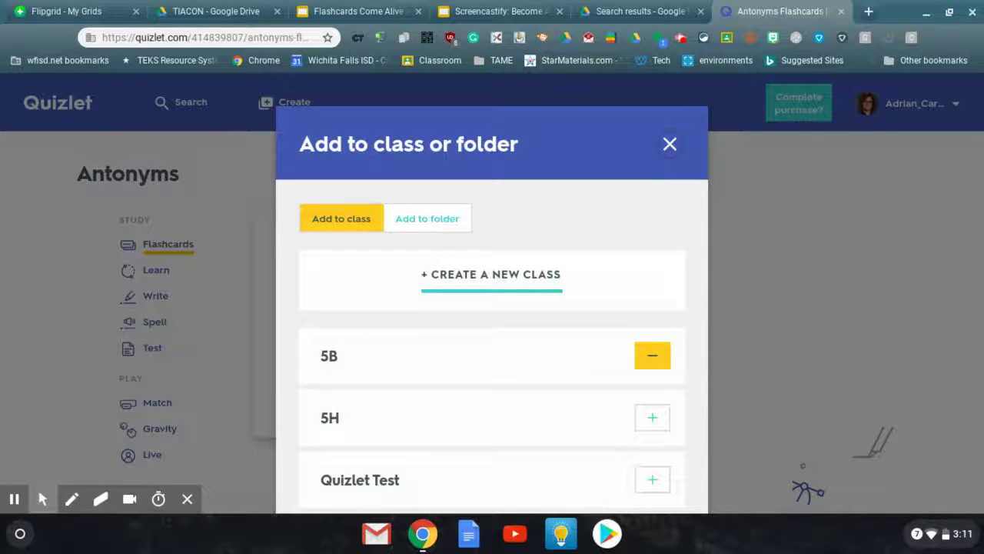
click(667, 144)
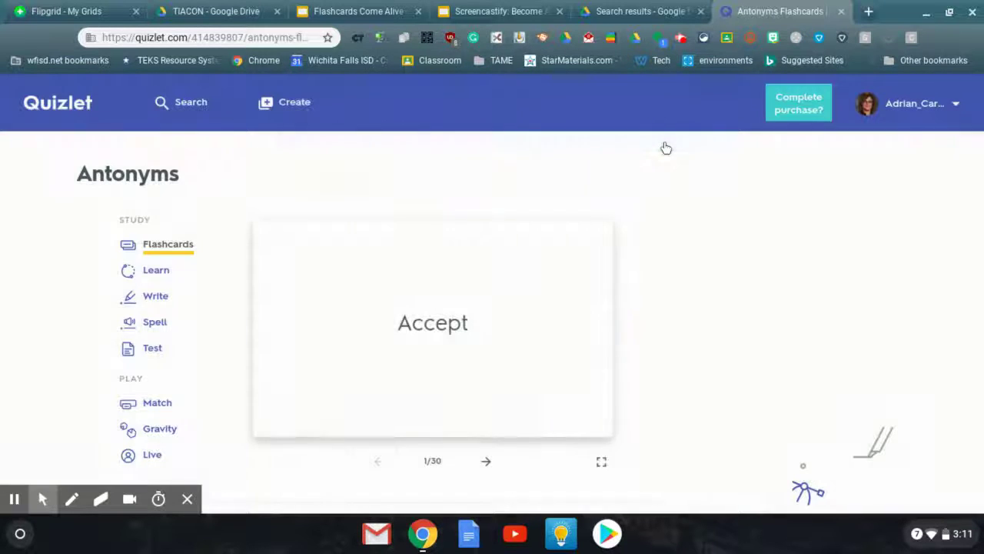
Create a new study set with the title 'Organisms'
click(261, 112)
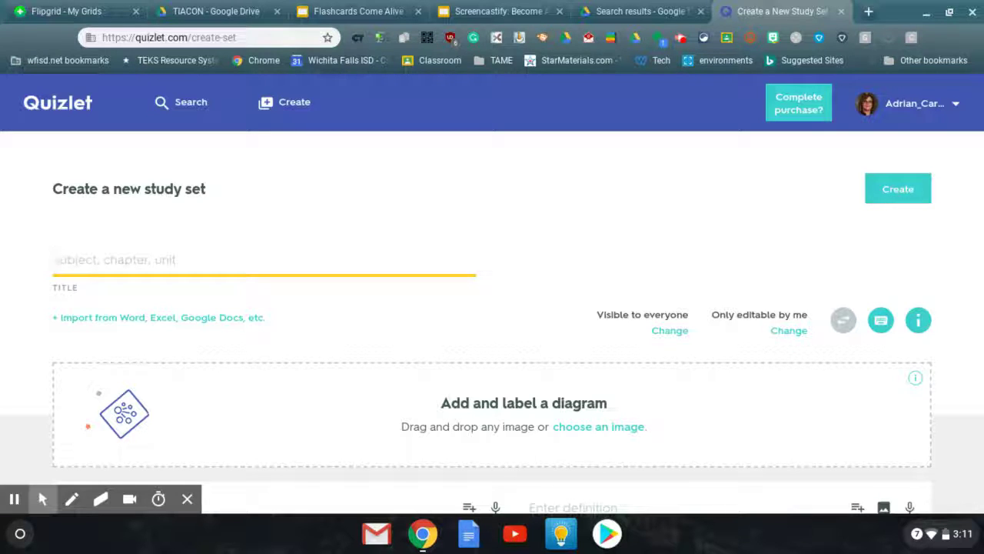
text(Organisms)
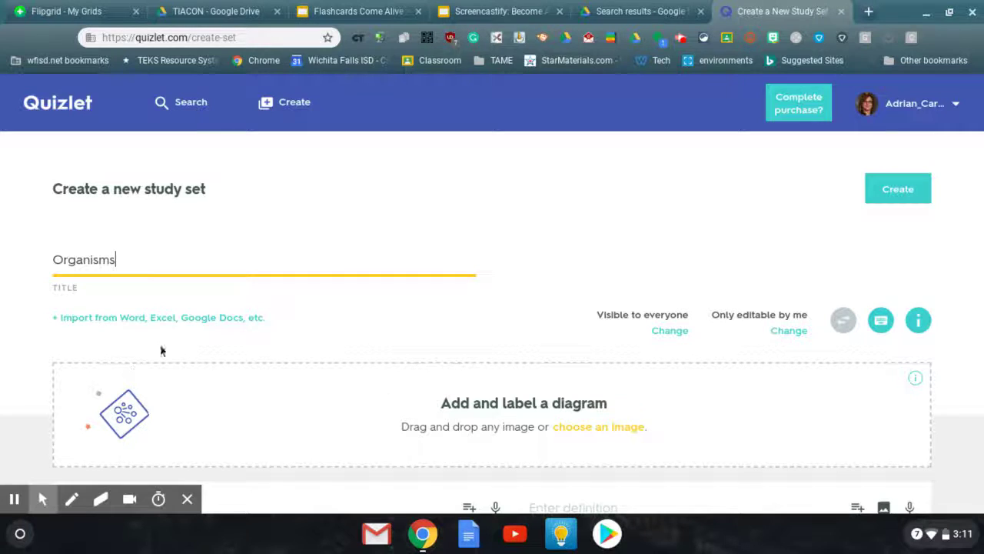
scroll(391, 400, down, 3)
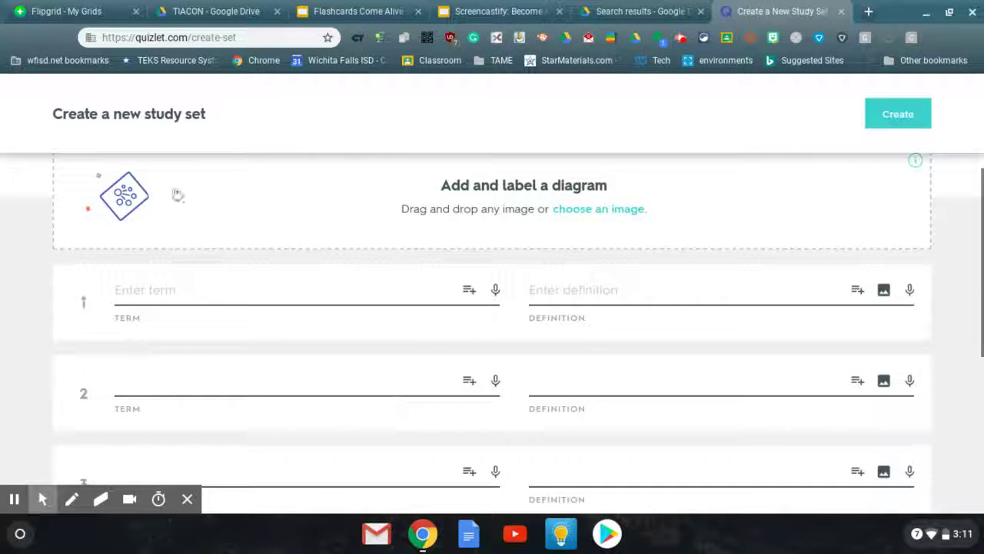
Add the term herbivore with the suggested plant-eating definition and a grazing cow picture
click(151, 284)
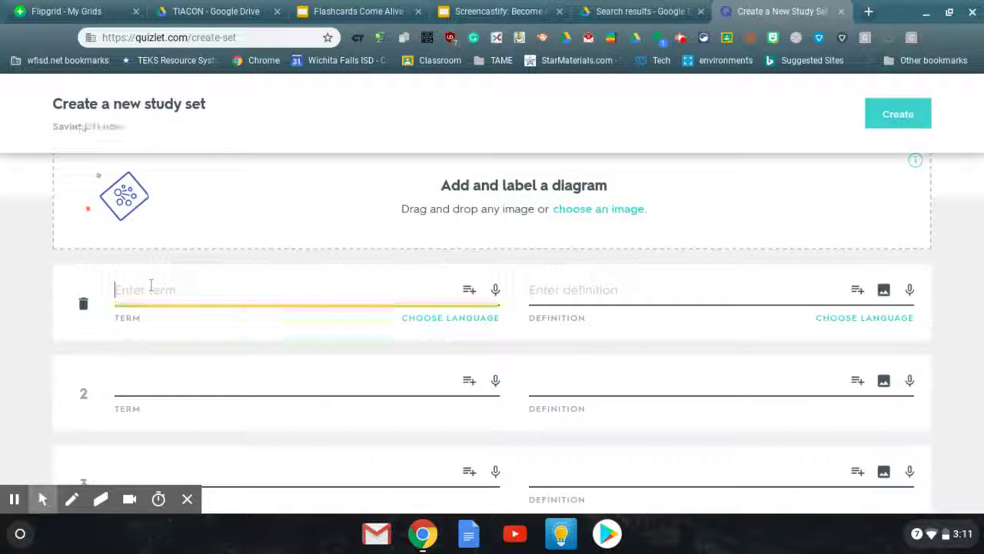
text(herbivore)
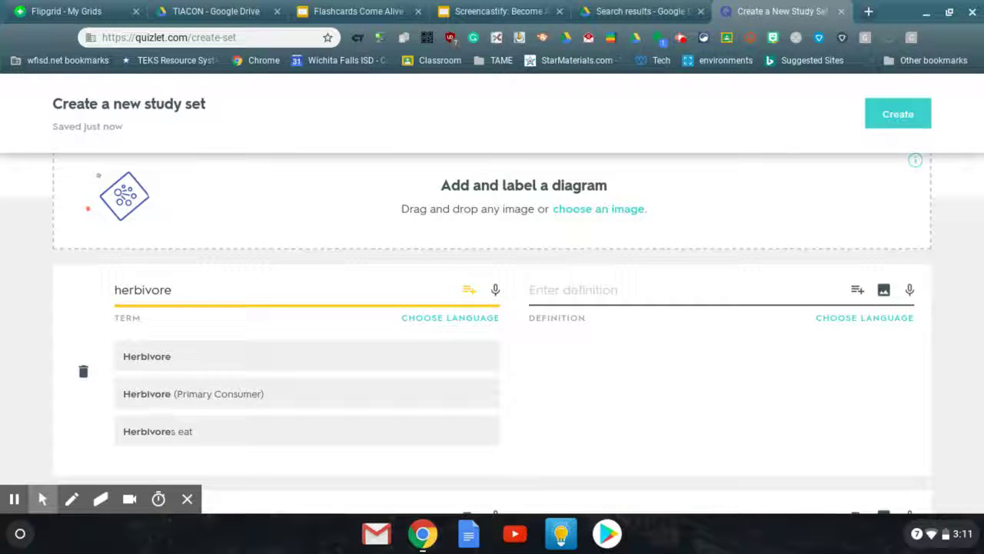
click(572, 290)
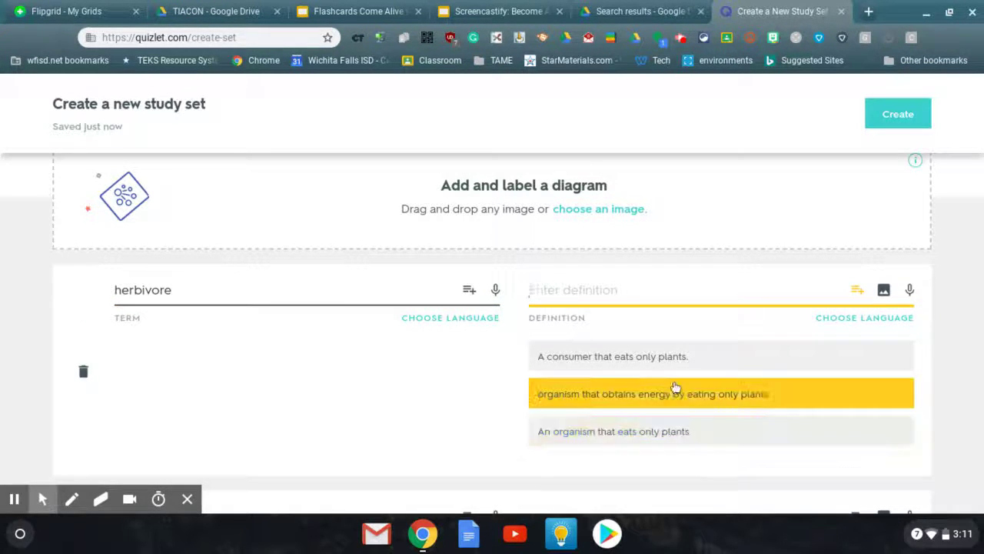
click(677, 394)
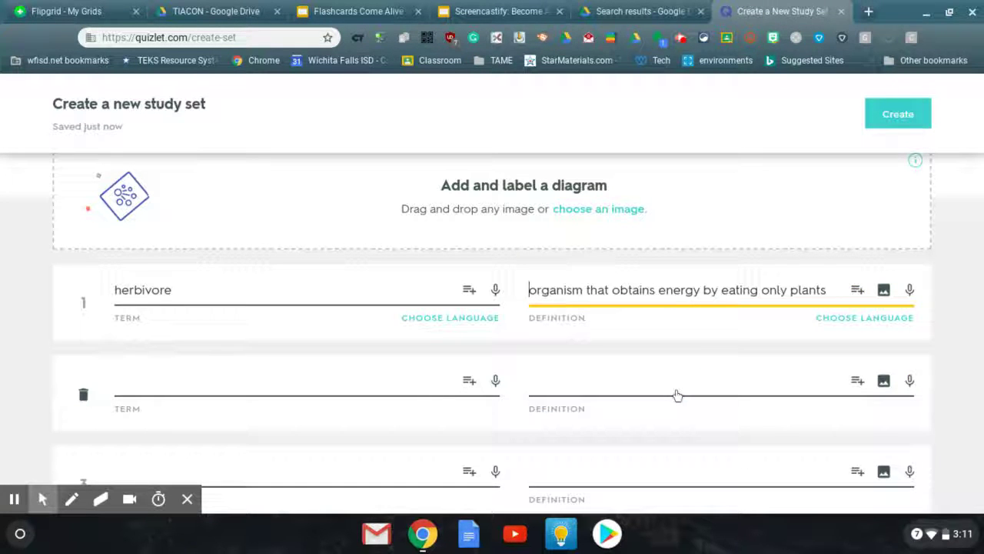
click(884, 290)
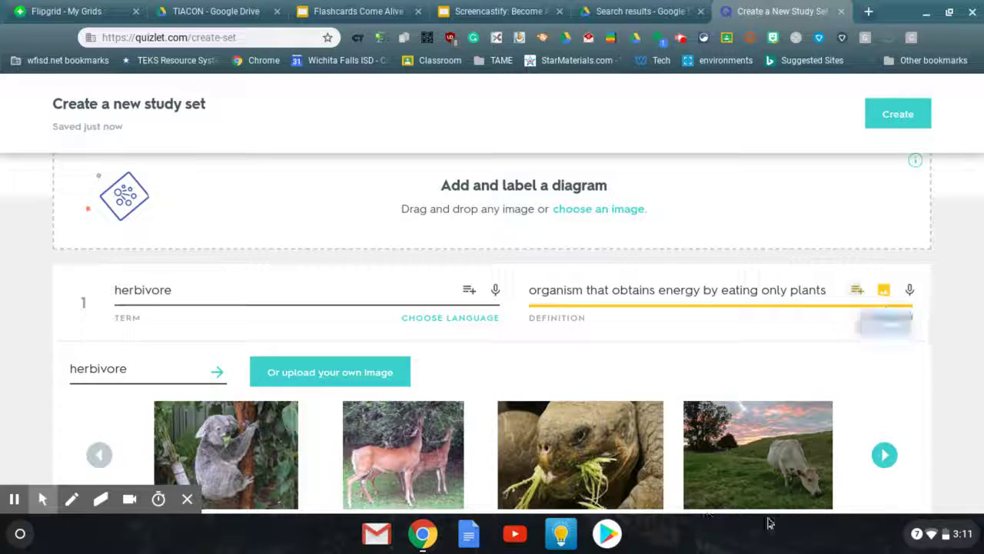
click(755, 474)
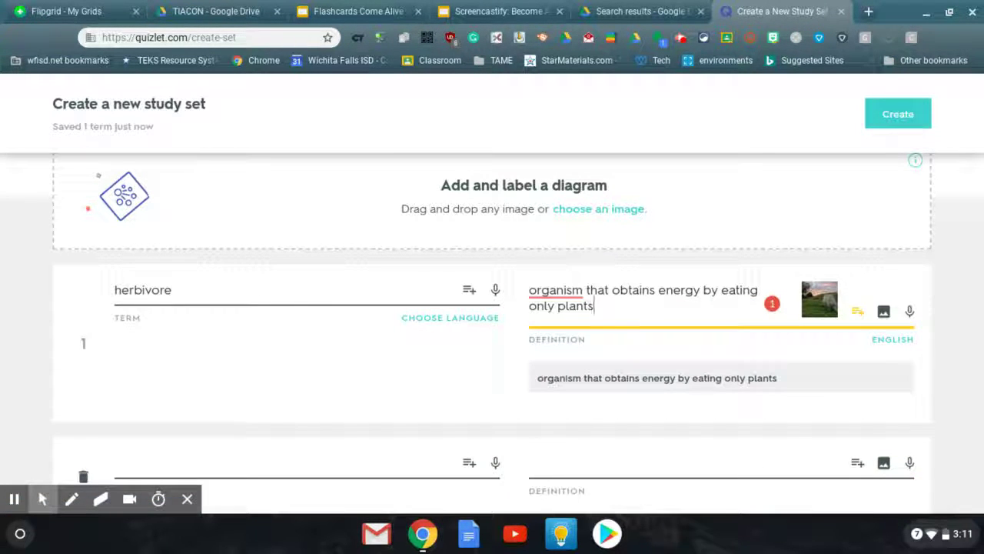
click(886, 317)
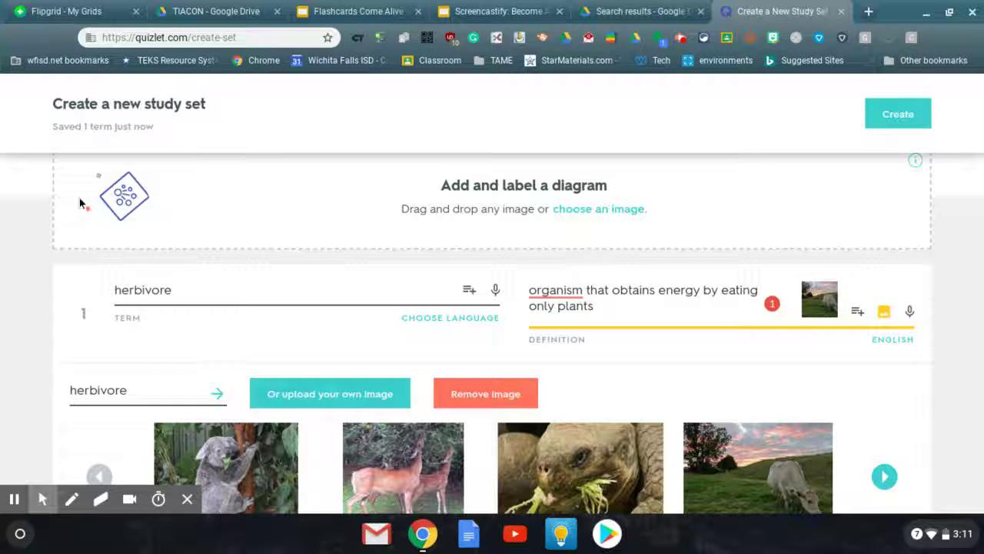
scroll(36, 280, down, 4)
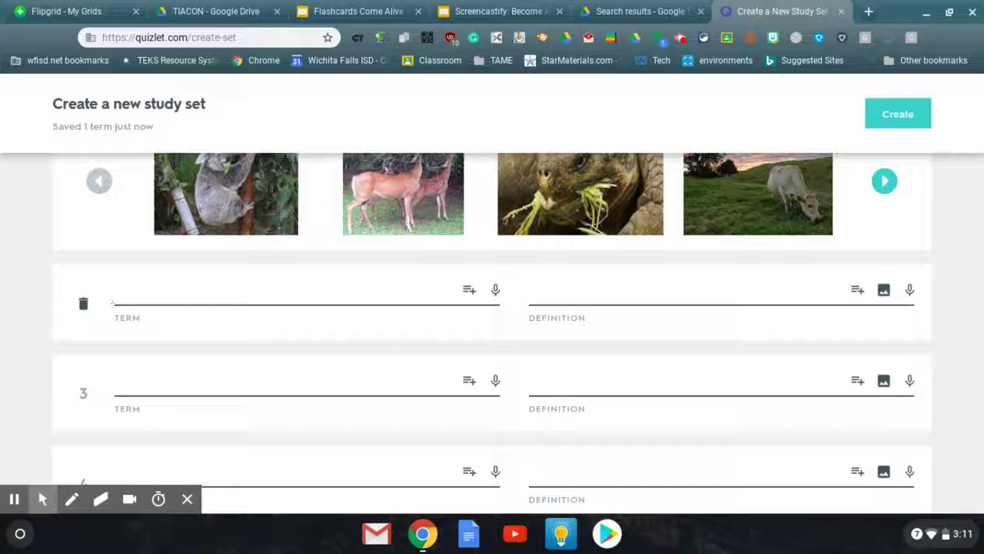
scroll(188, 289, down, 3)
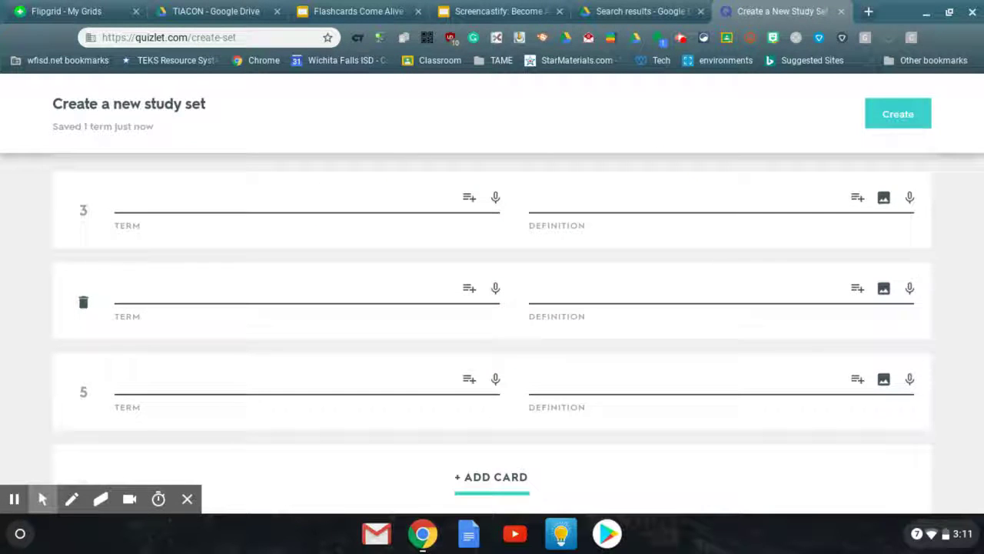
scroll(492, 307, up, 2)
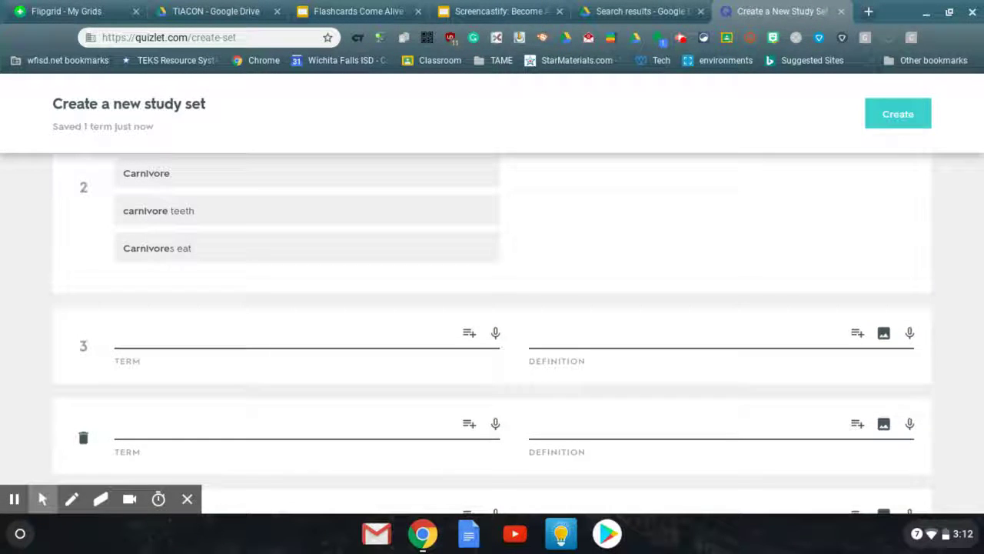
scroll(249, 187, up, 3)
Use the suggested eating-animals definition for Carnivore and attach the leopard picture
key(Tab)
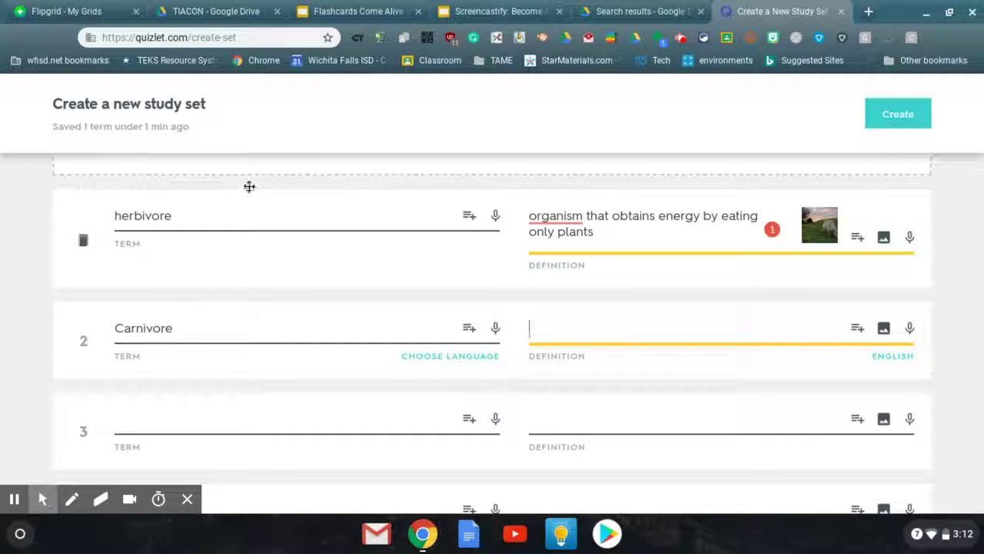
click(576, 361)
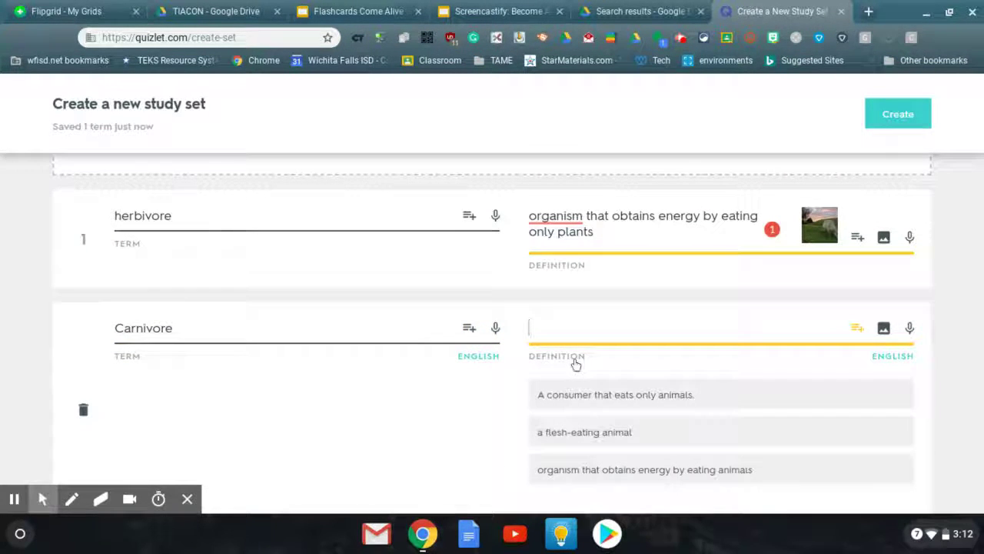
click(600, 468)
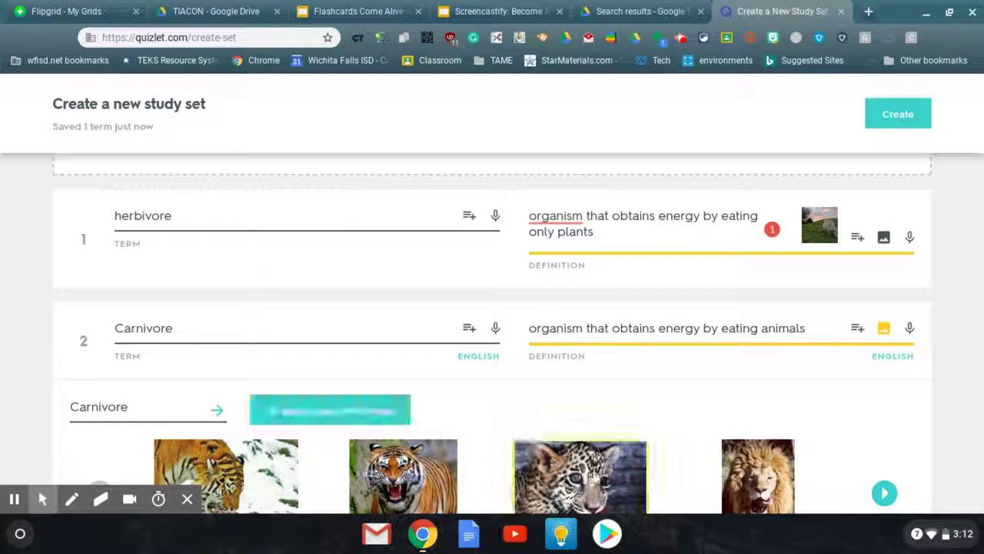
click(580, 477)
scroll(435, 406, down, 2)
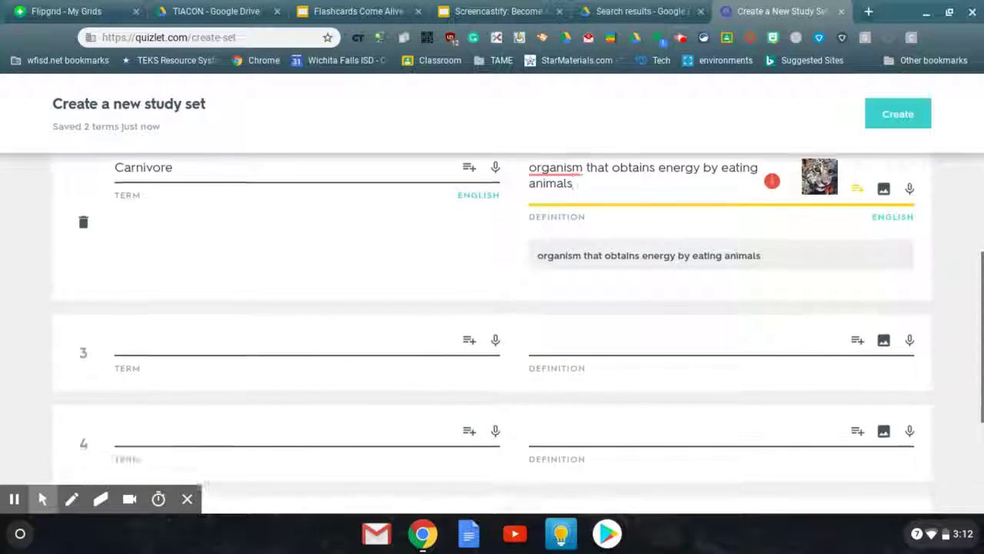
scroll(492, 319, down, 2)
scroll(492, 318, up, 8)
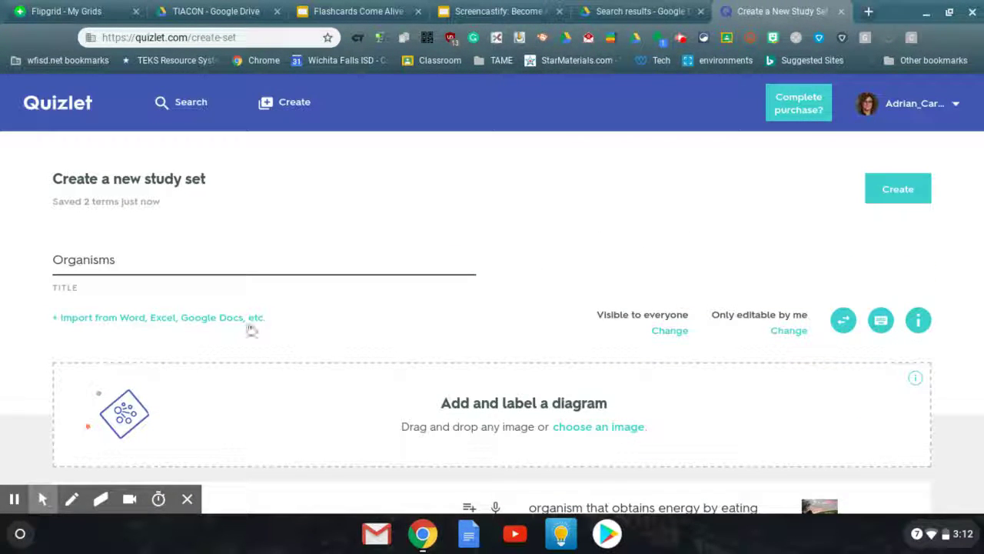
click(189, 326)
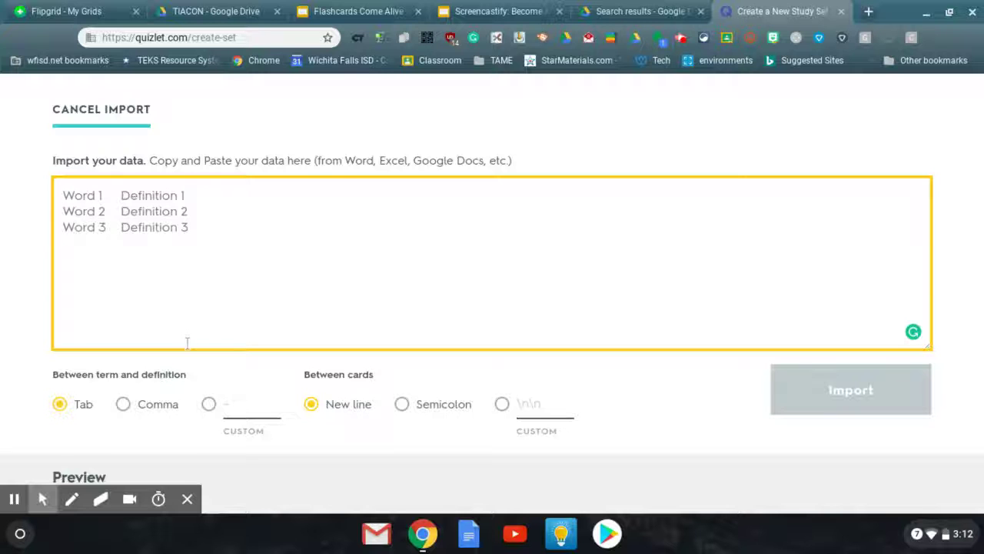
click(63, 110)
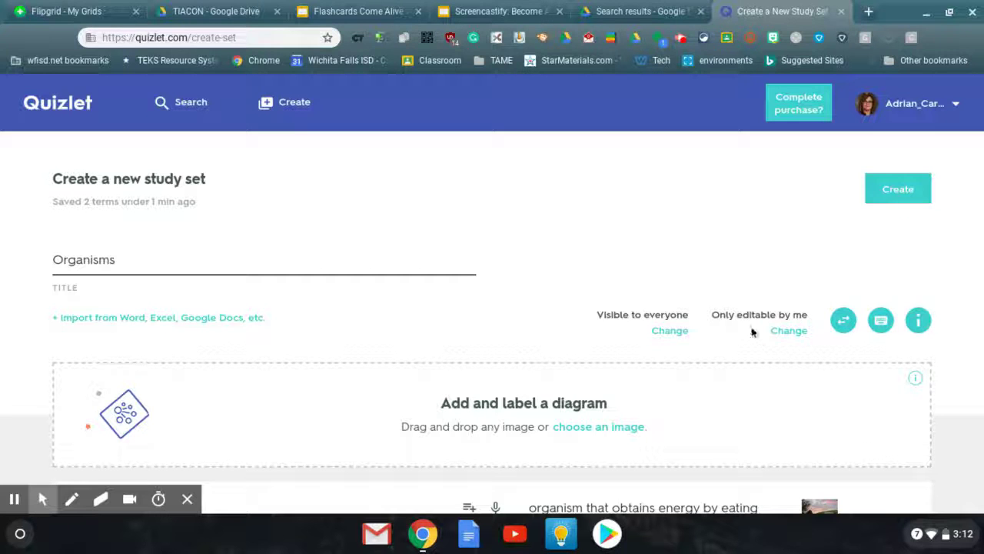
Create the Organisms set and close the 'Ready to share it?' prompt
click(906, 188)
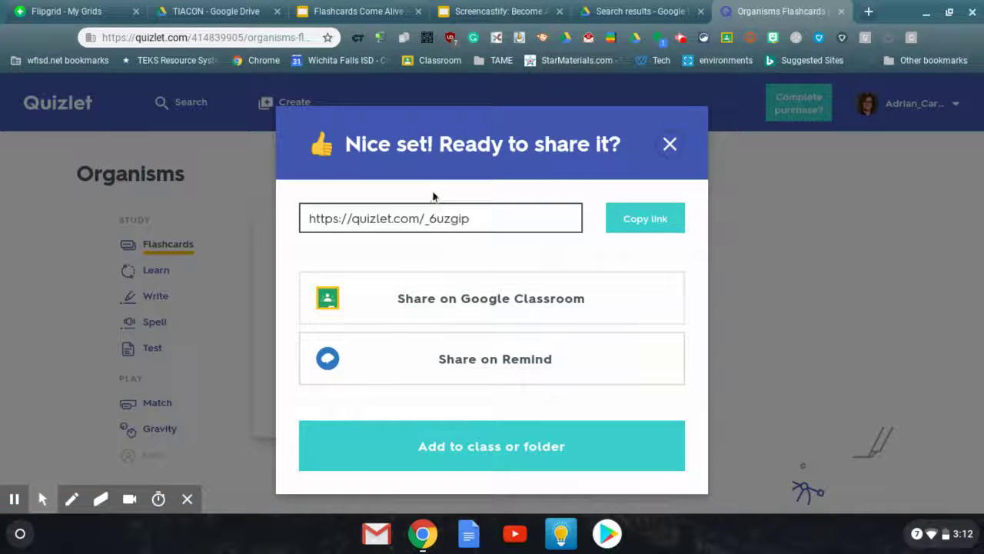
click(670, 144)
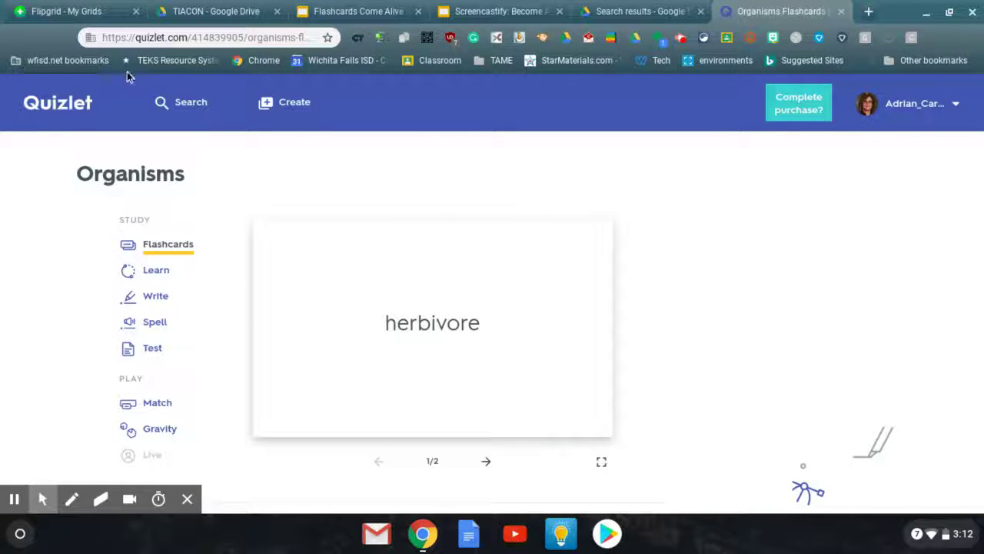
Go to the Quizlet home page, then browse the profile, language and notification settings
click(55, 115)
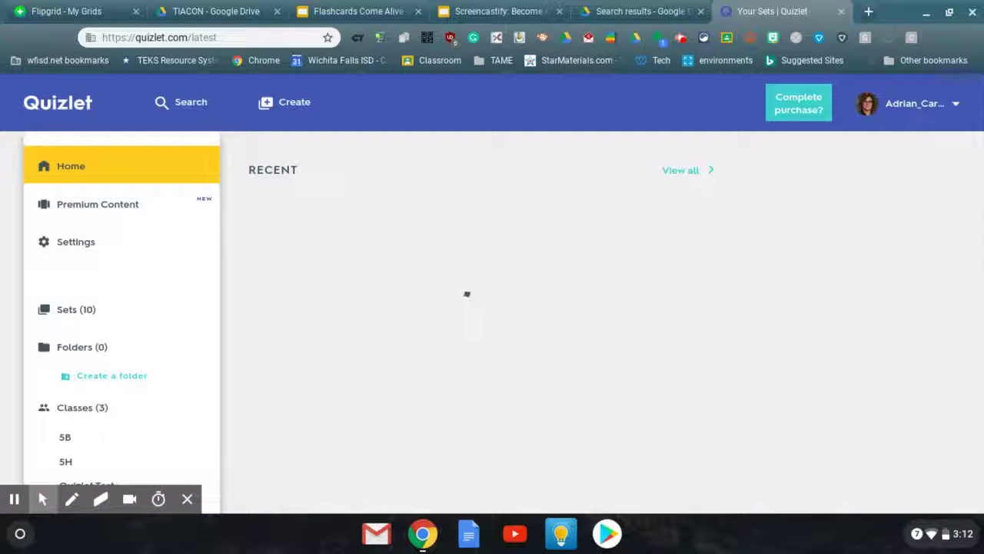
click(56, 243)
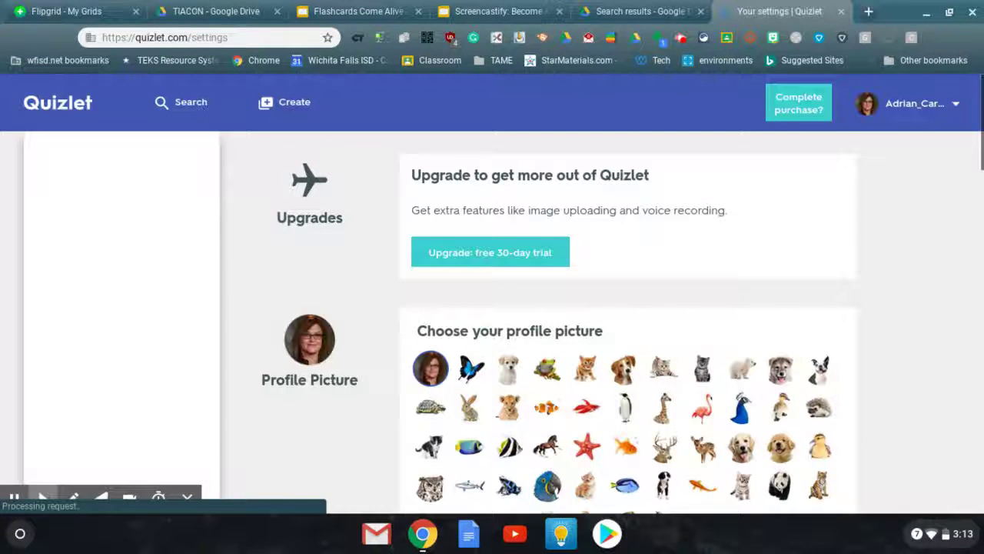
scroll(538, 292, down, 10)
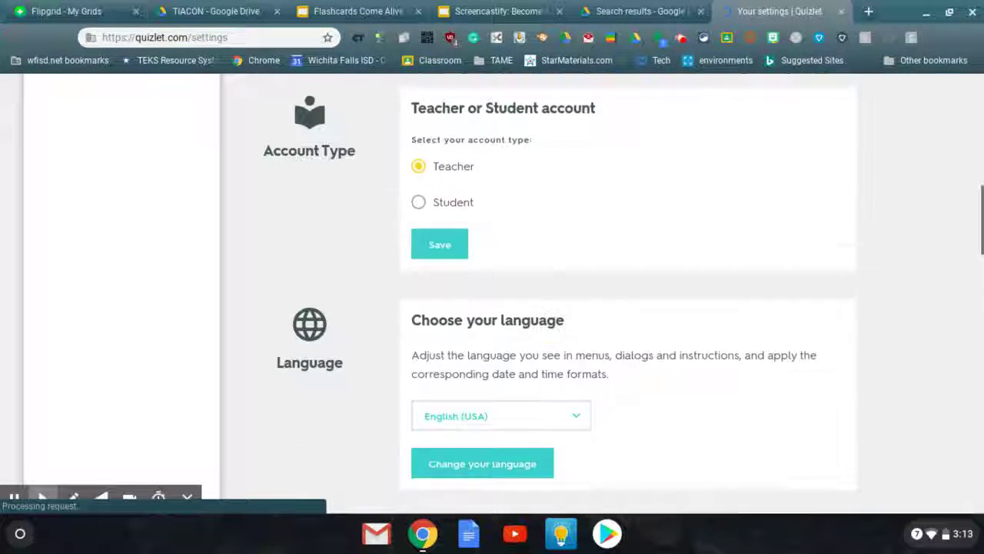
scroll(538, 292, down, 6)
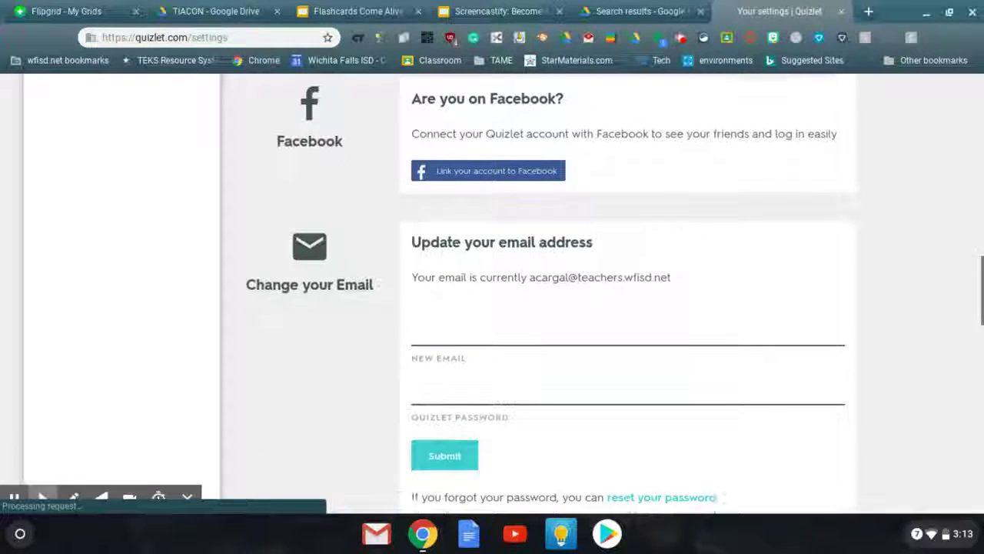
scroll(538, 292, down, 8)
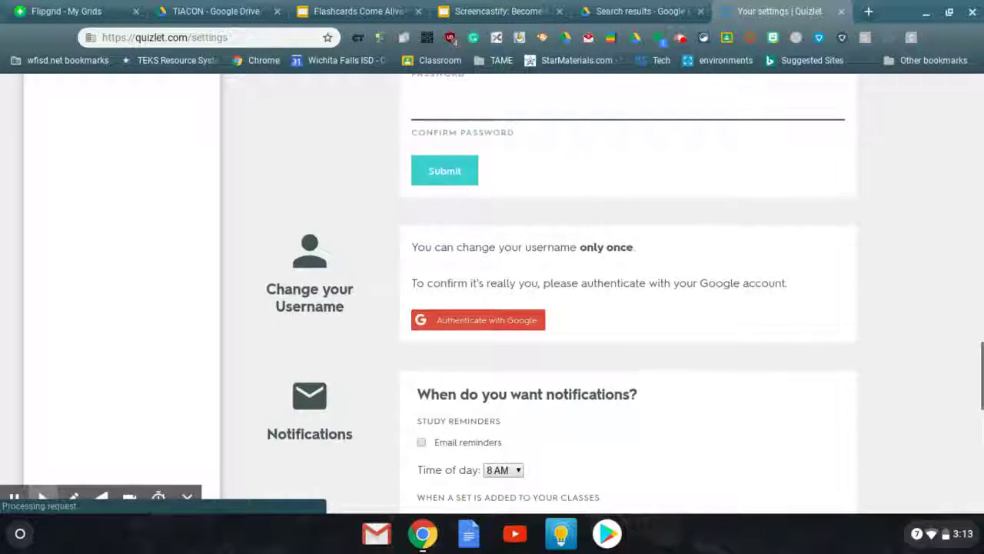
scroll(114, 306, up, 20)
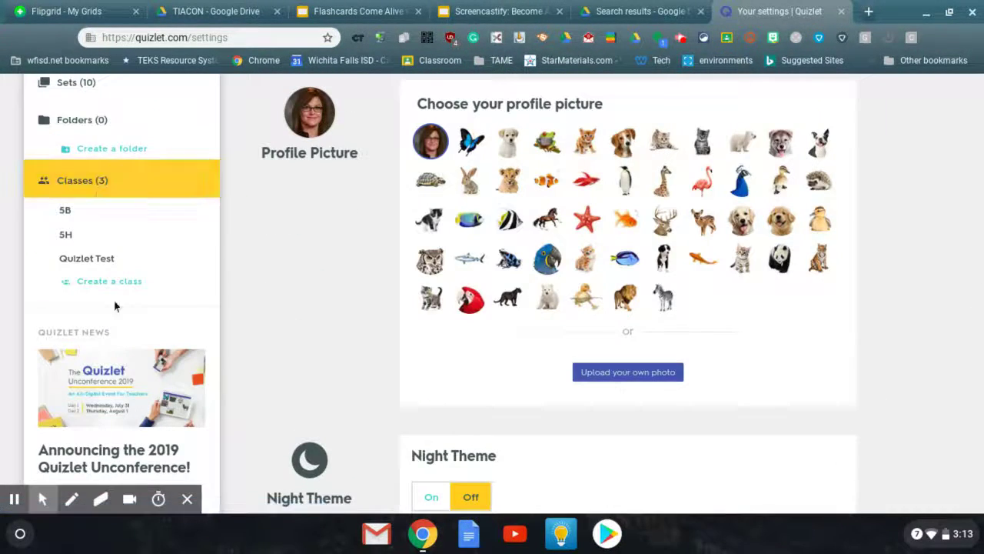
Create the class 'Whatever you want' with 'Allow your students to add study sets' unticked
click(112, 281)
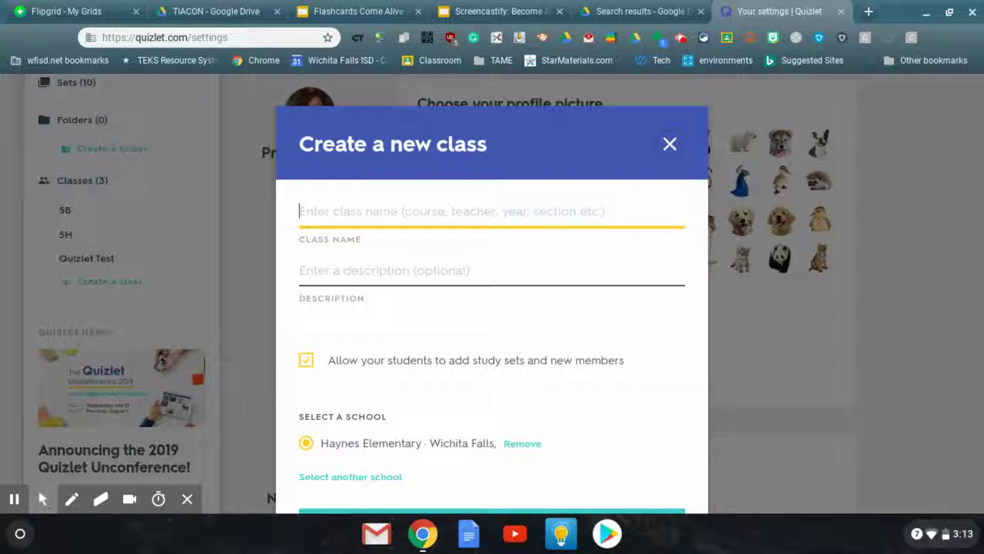
text(Whatever you)
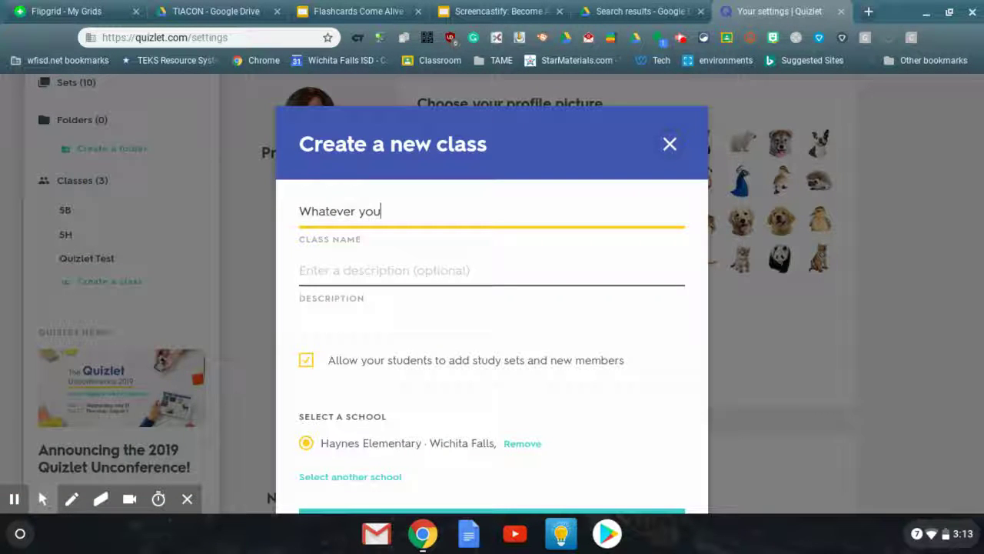
text( want)
scroll(519, 381, down, 1)
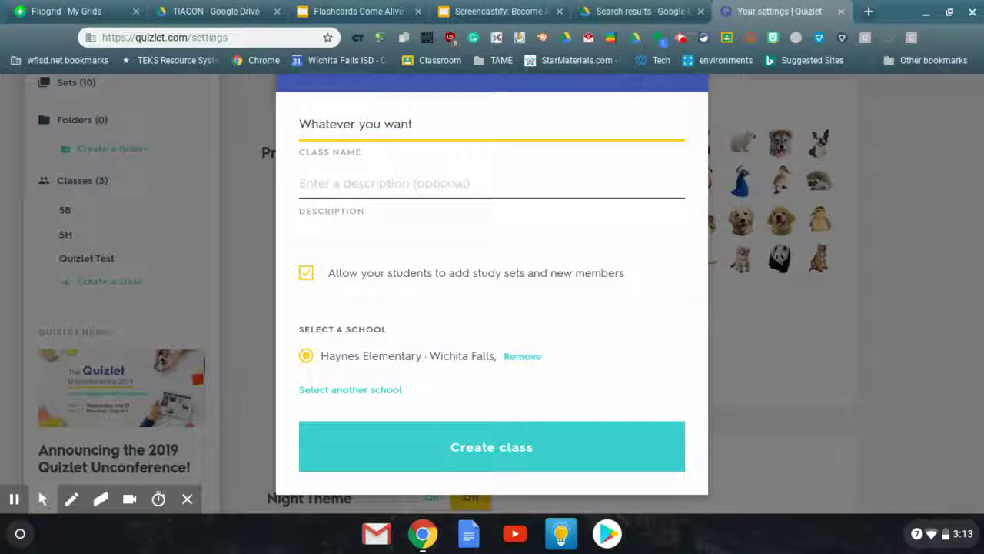
click(308, 276)
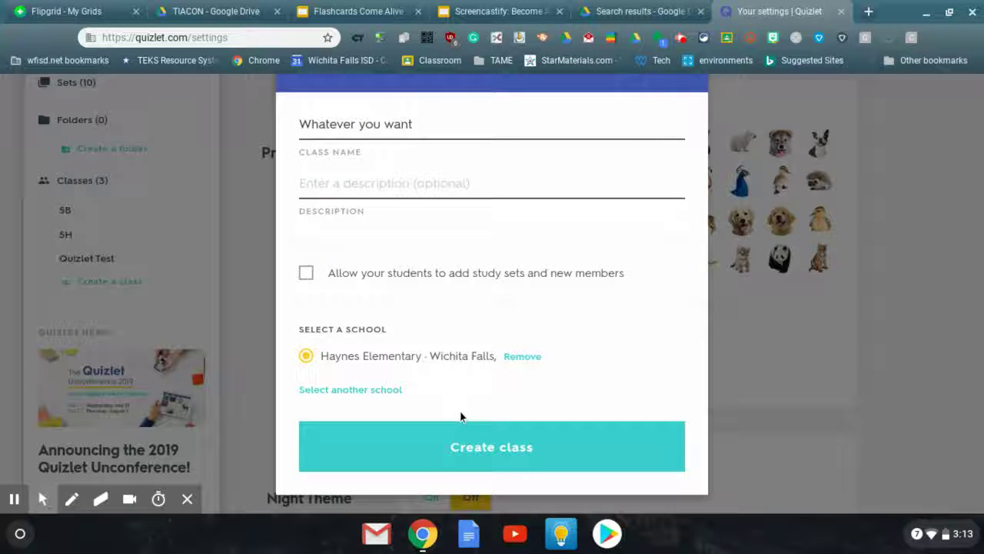
click(459, 447)
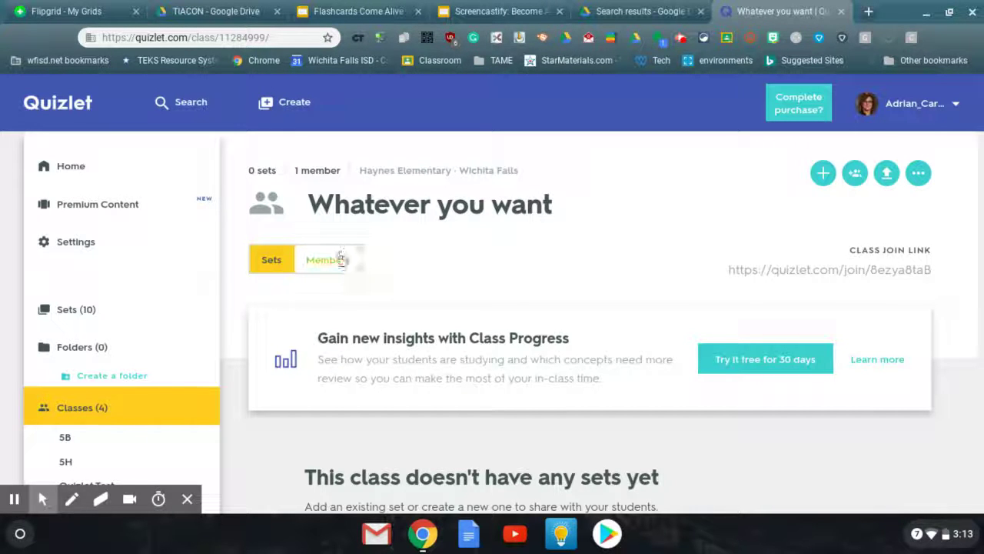
View the class Members tab and its join link, then close the Add members form
click(343, 260)
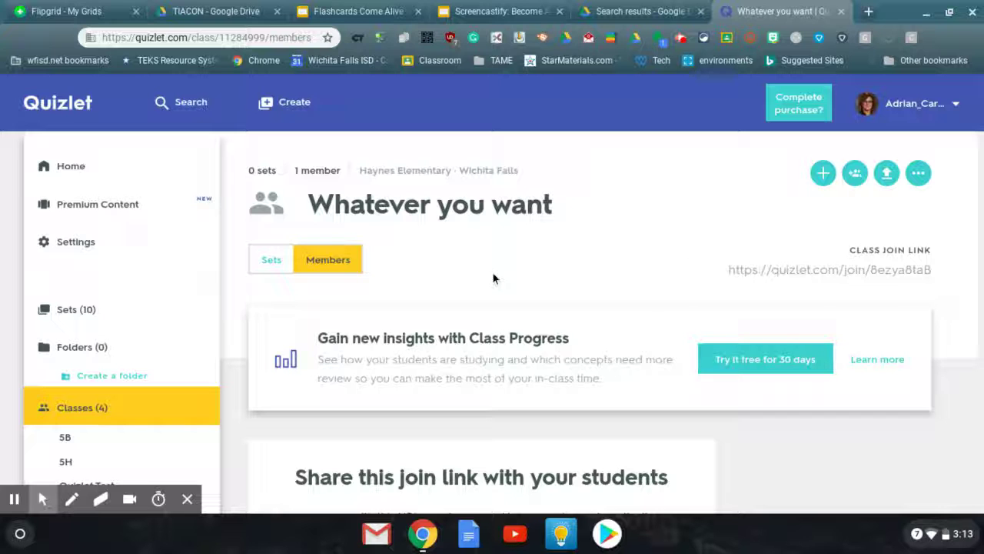
scroll(493, 276, down, 4)
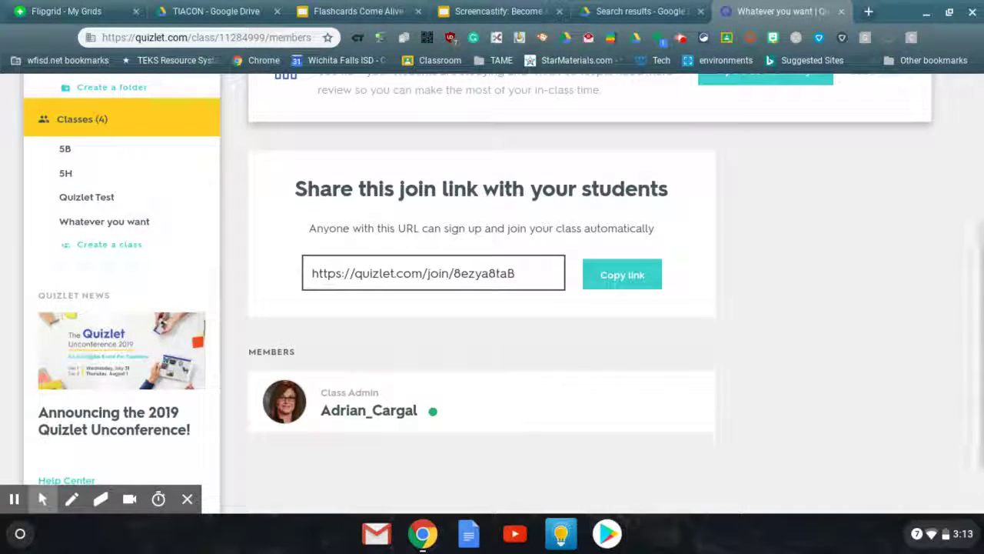
scroll(493, 273, up, 4)
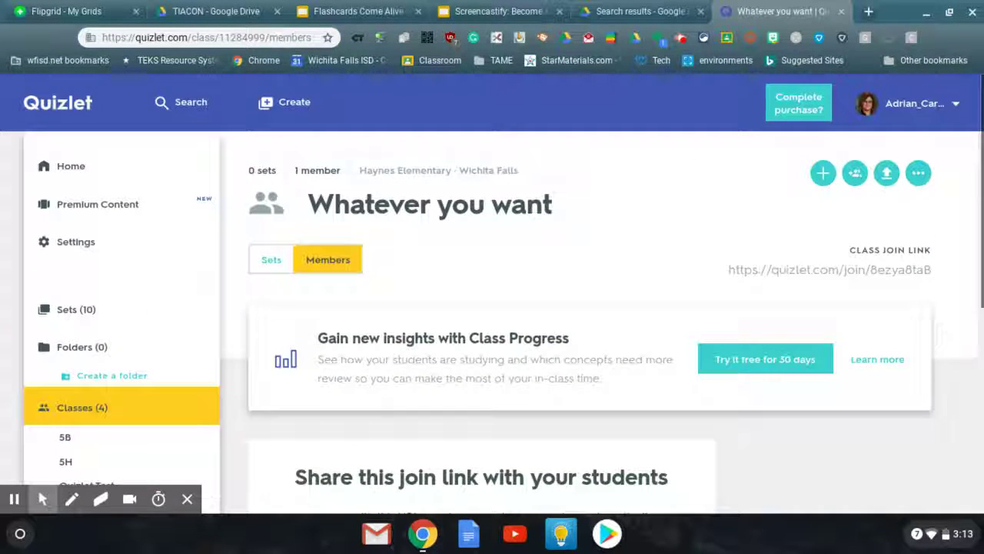
click(854, 174)
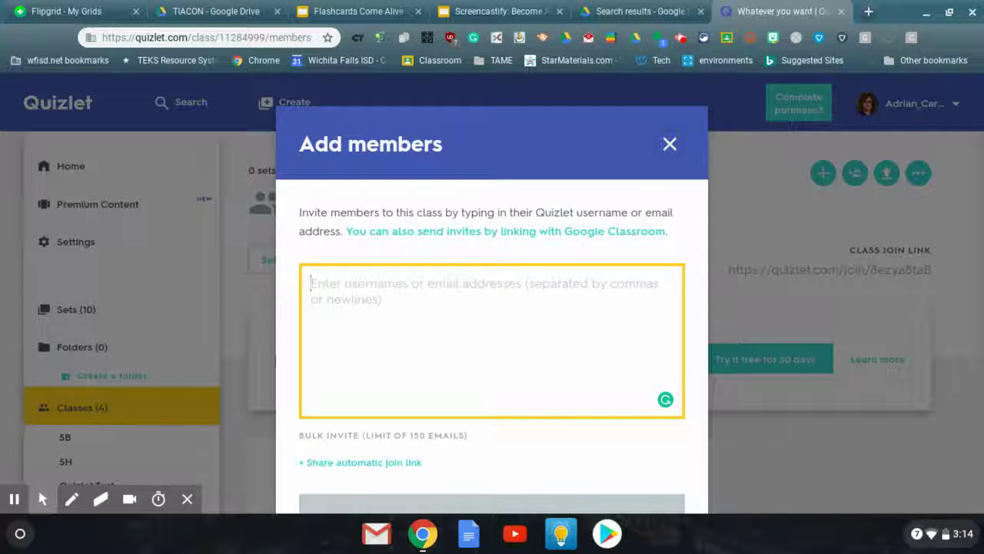
click(669, 144)
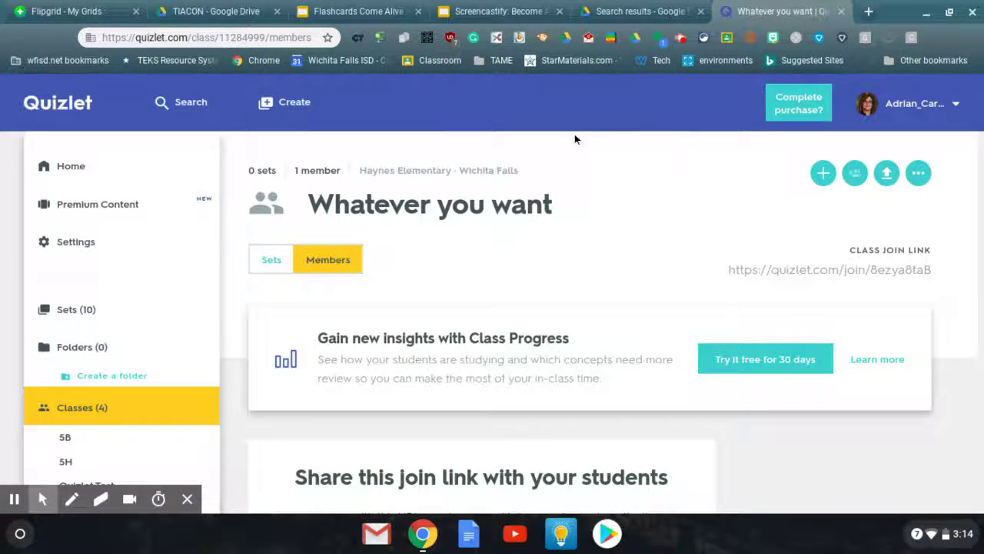
From Home, open the Synonyms set and launch a Quizlet Live game from it
click(46, 173)
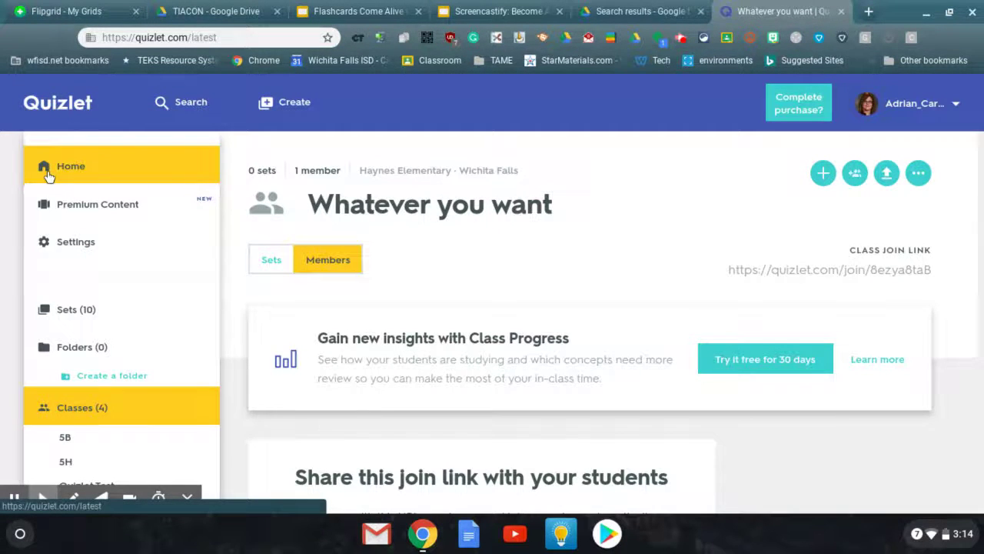
scroll(395, 273, down, 2)
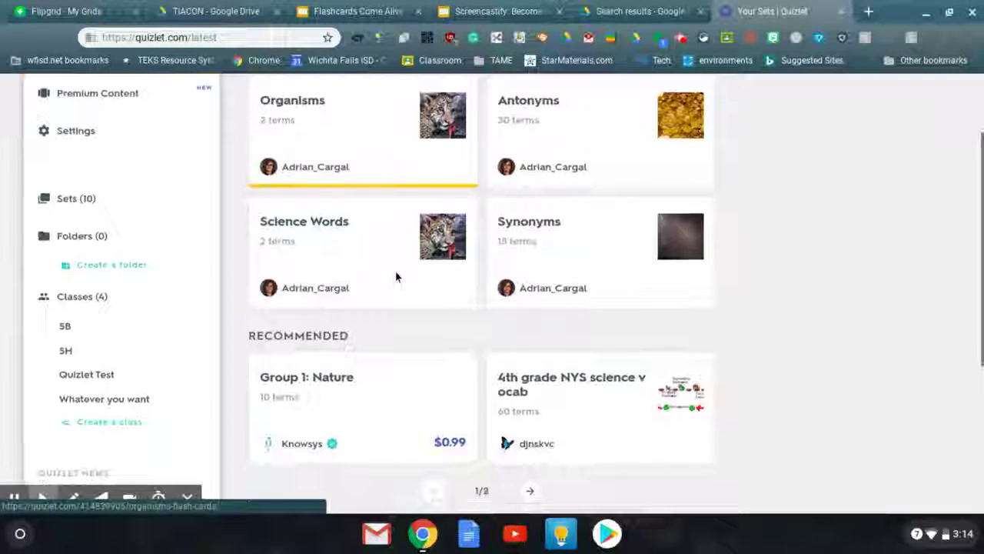
click(573, 215)
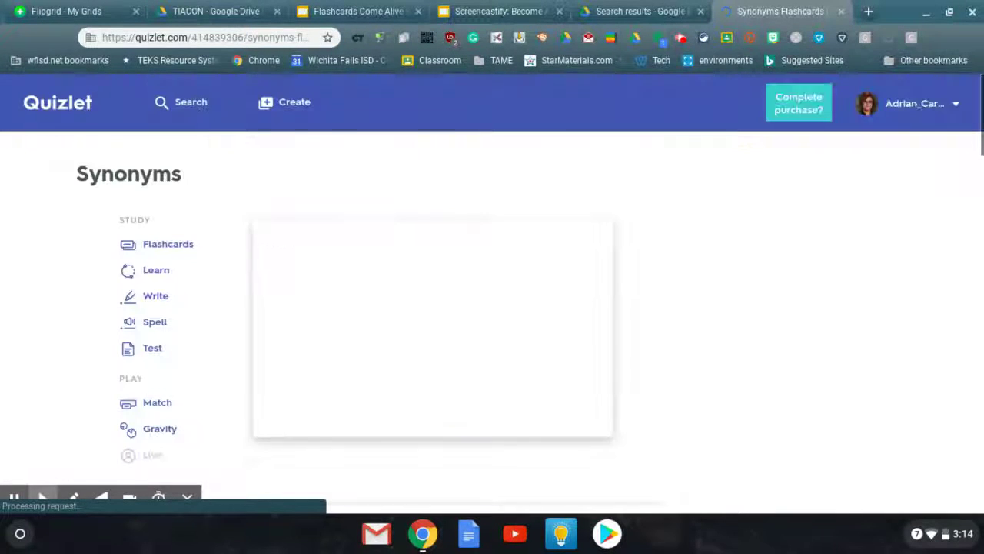
scroll(144, 322, down, 1)
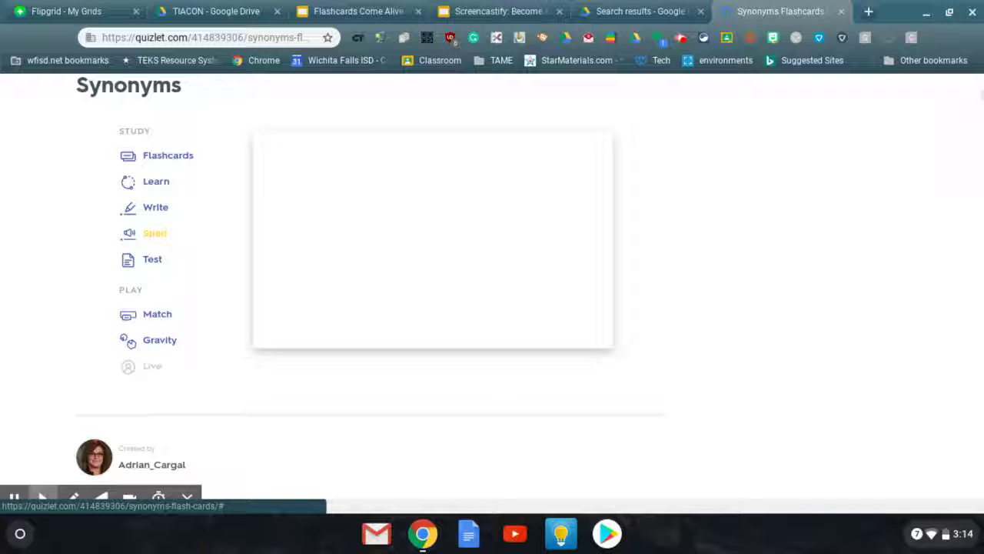
click(150, 367)
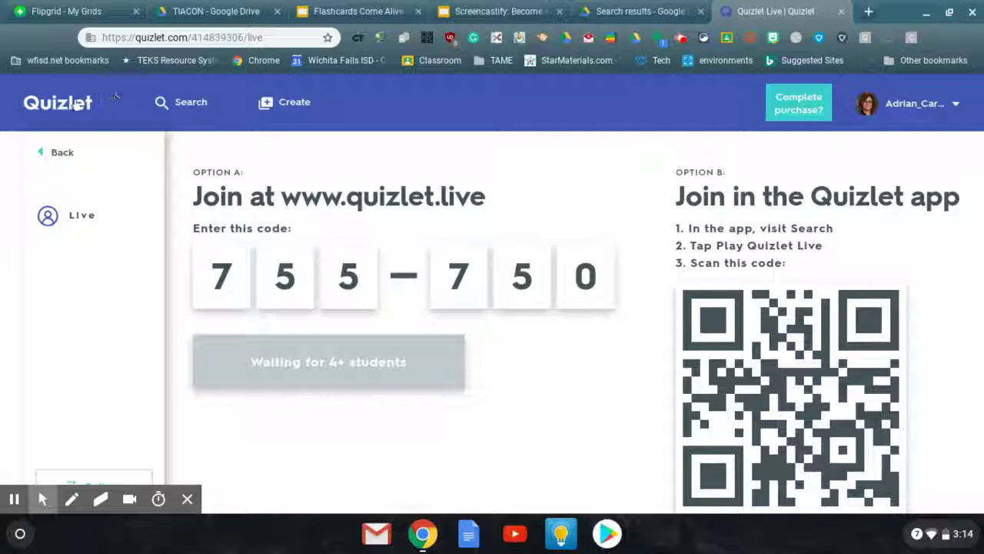
Head back to the Quizlet home page using the logo
click(73, 104)
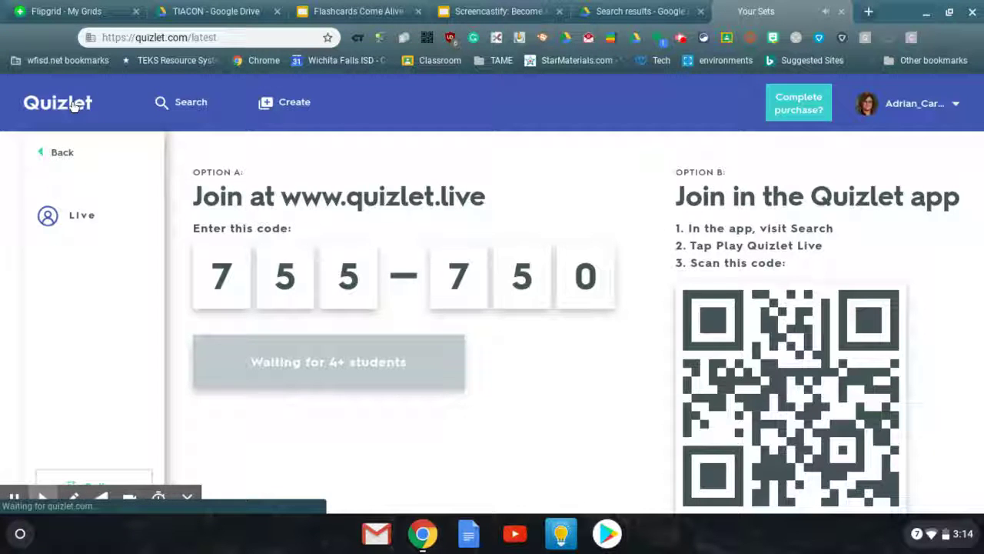